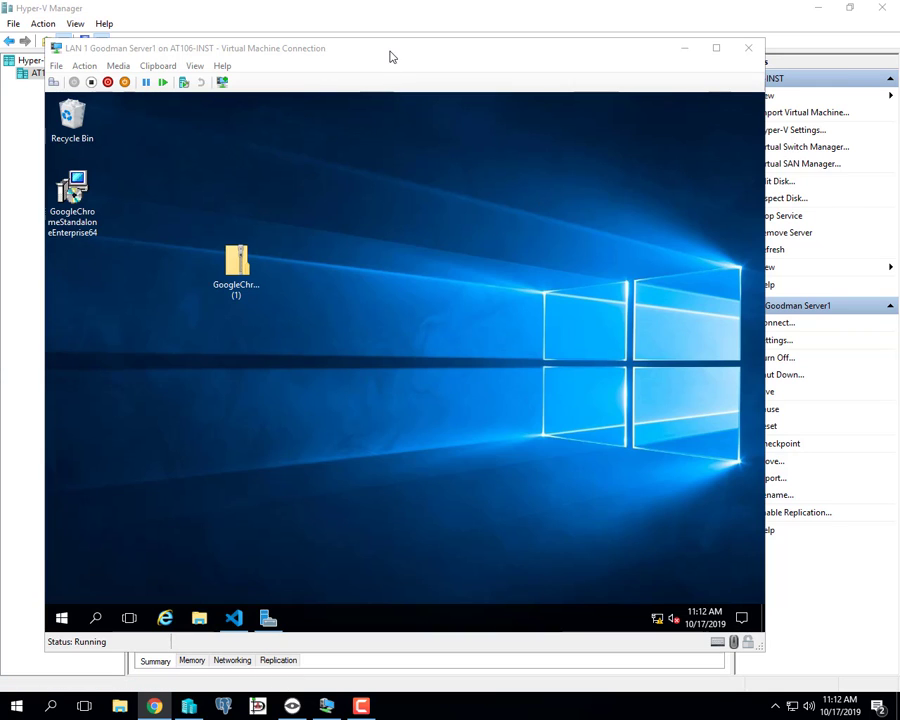
Select the Server3 virtual machine and move its window to the top of the screen.
drag(388, 54, 357, 256)
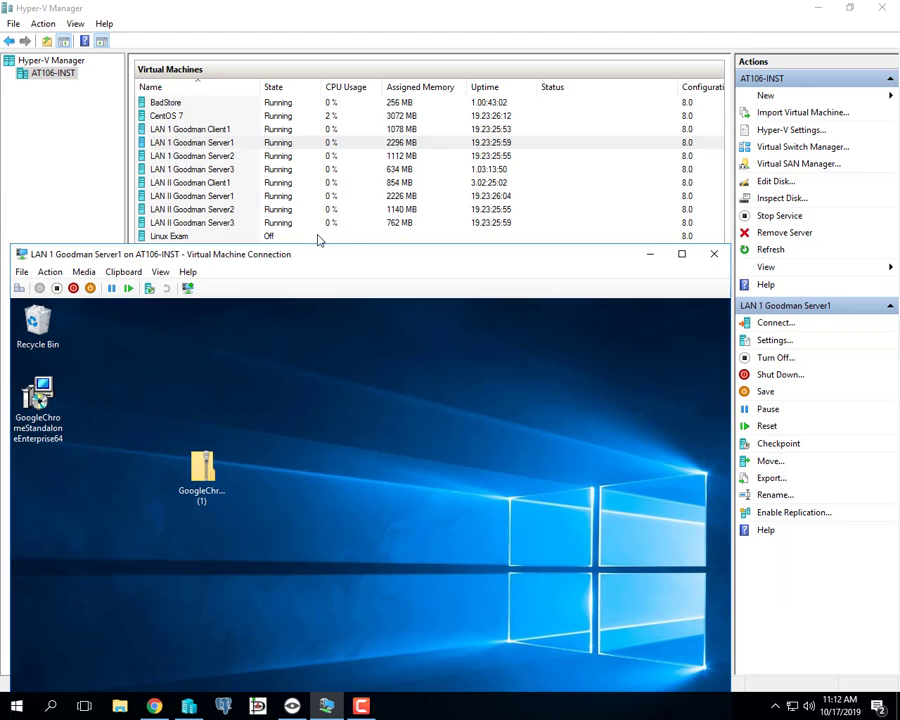
click(317, 236)
click(215, 169)
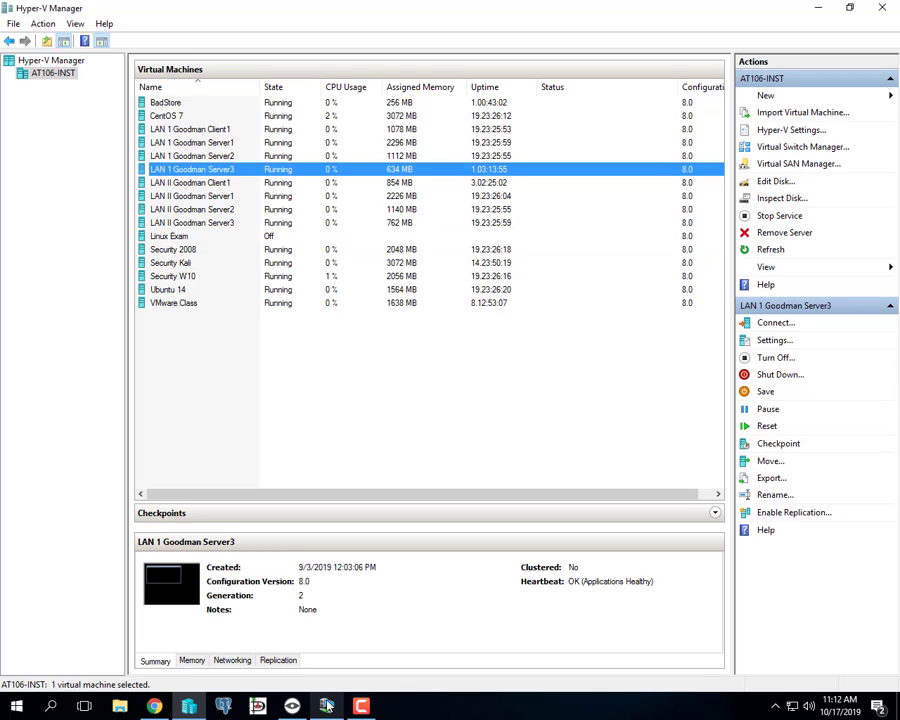
mouse_move(327, 706)
click(316, 592)
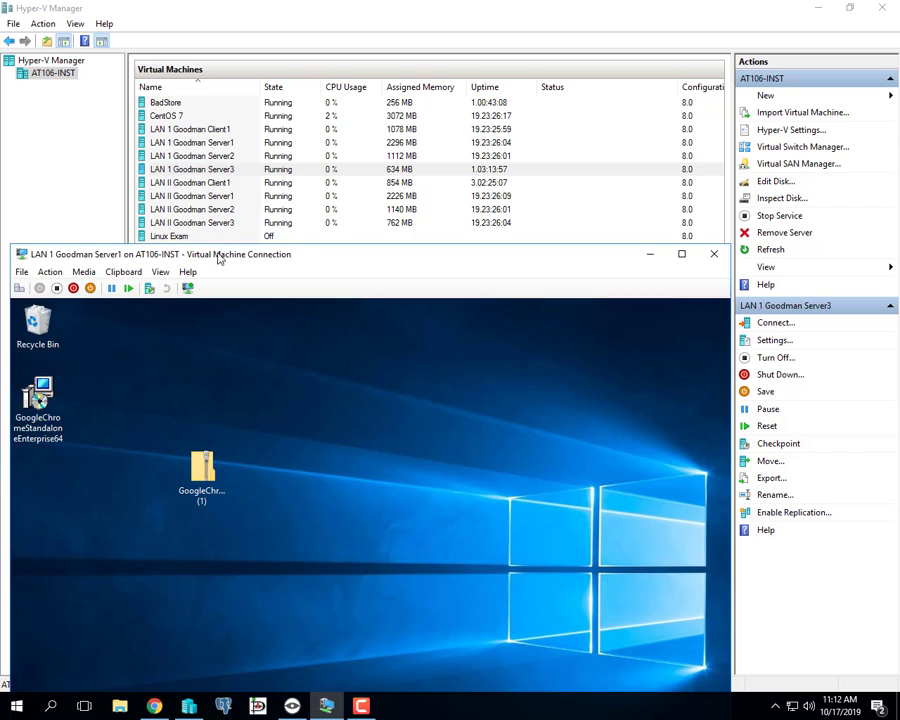
drag(233, 258, 311, 34)
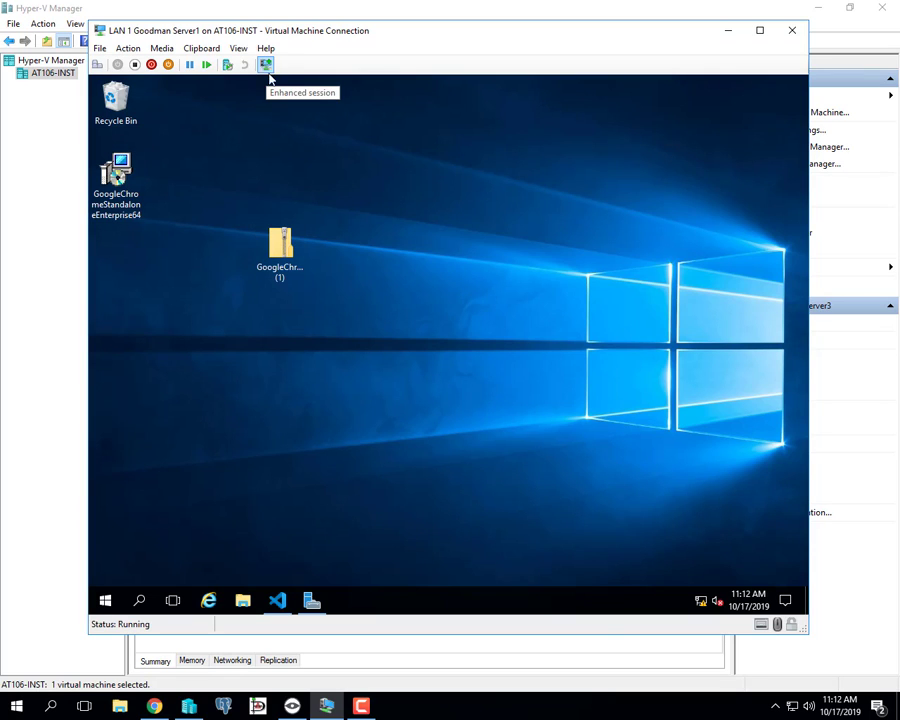
Check the zipped Chrome enterprise bundle and Chrome standalone installer on the desktop.
click(285, 248)
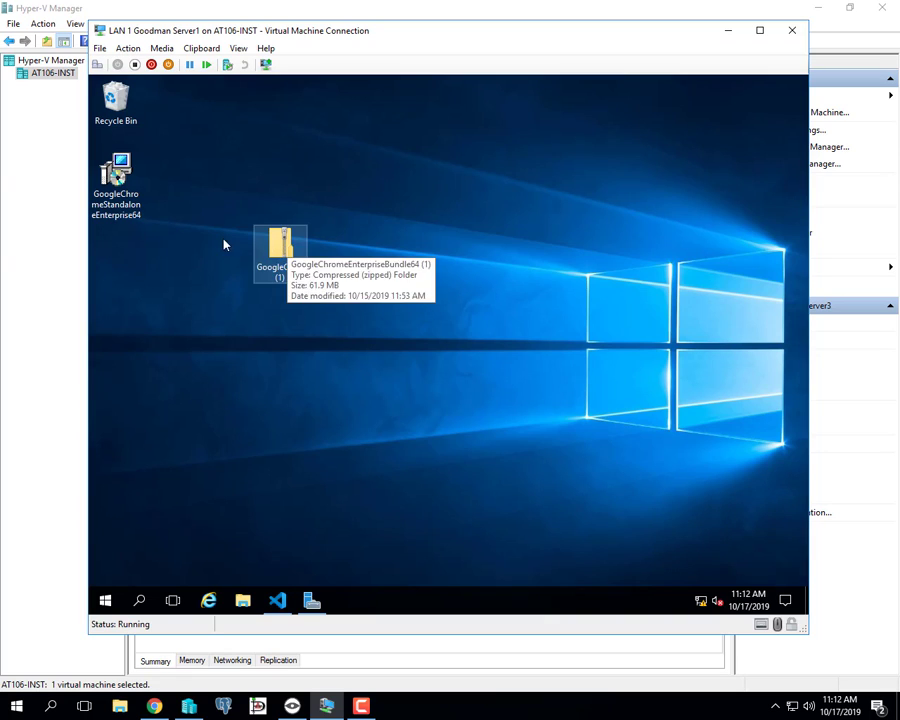
click(116, 176)
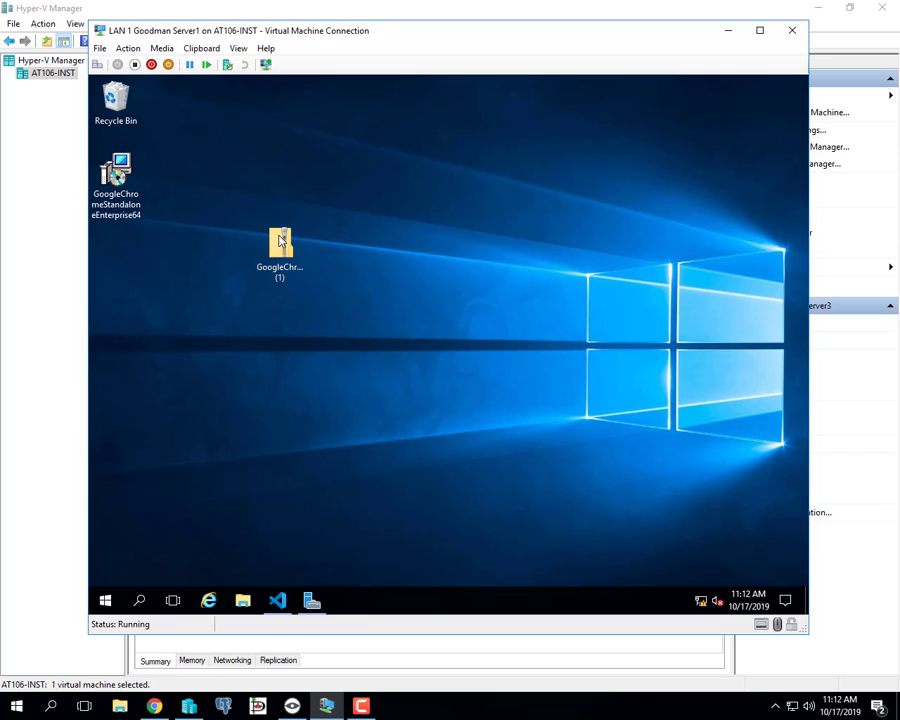
click(278, 242)
click(129, 220)
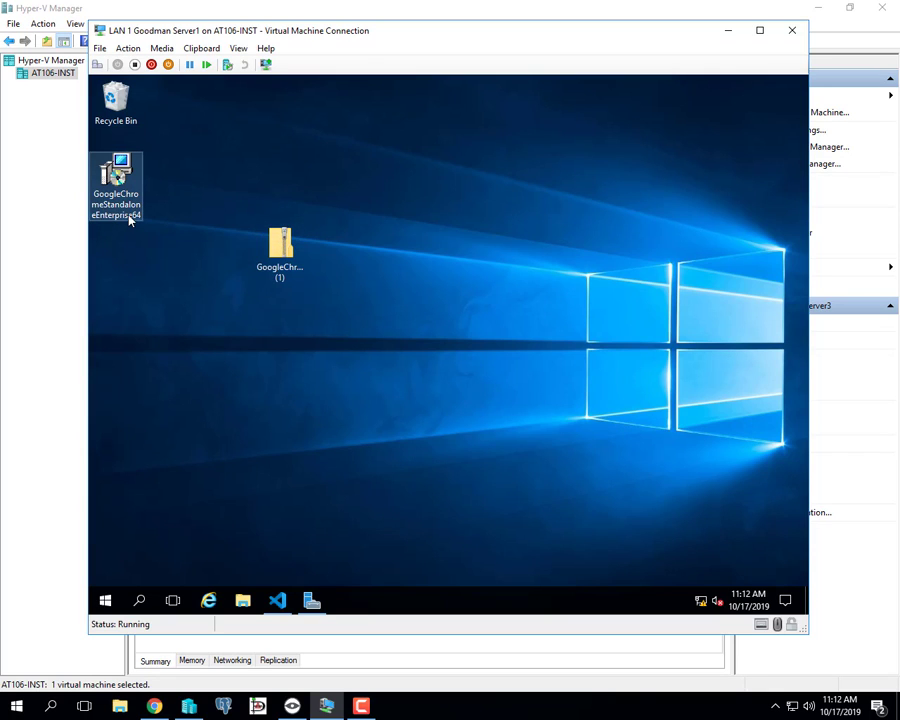
click(175, 325)
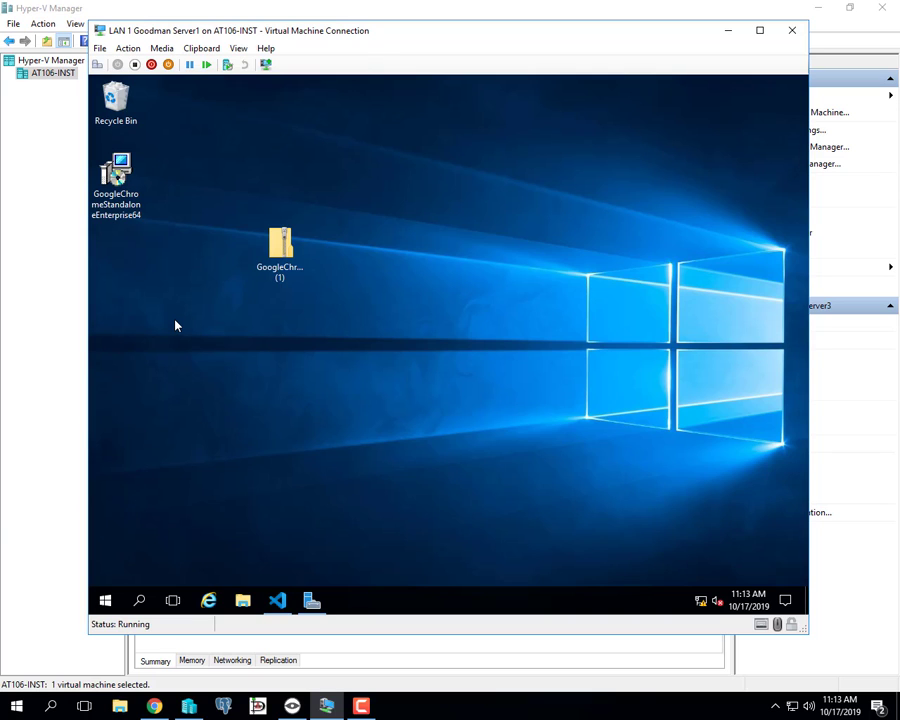
drag(290, 34, 271, 160)
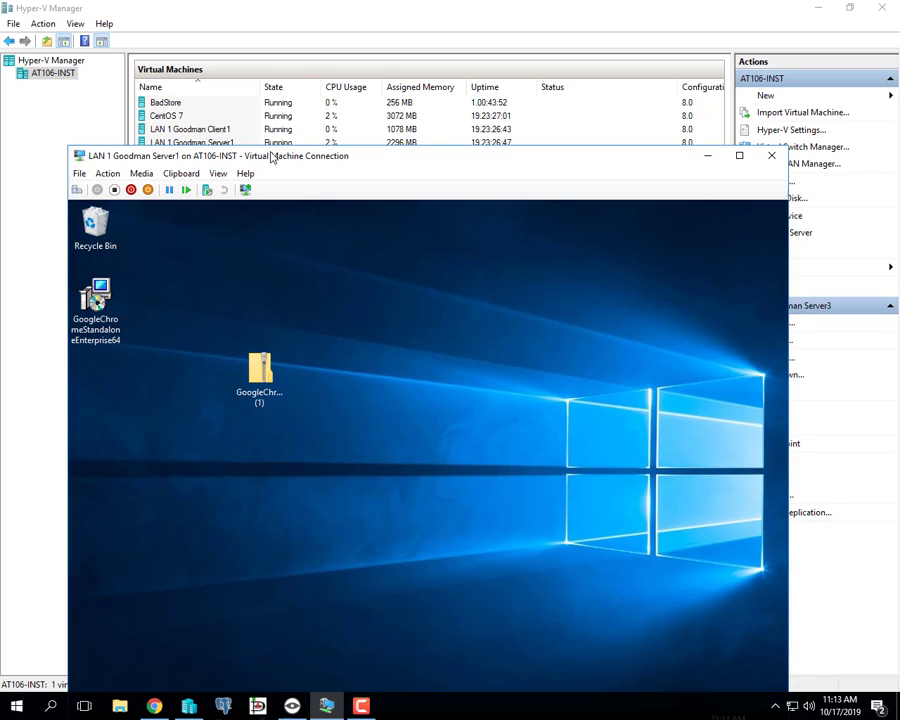
drag(270, 157, 268, 49)
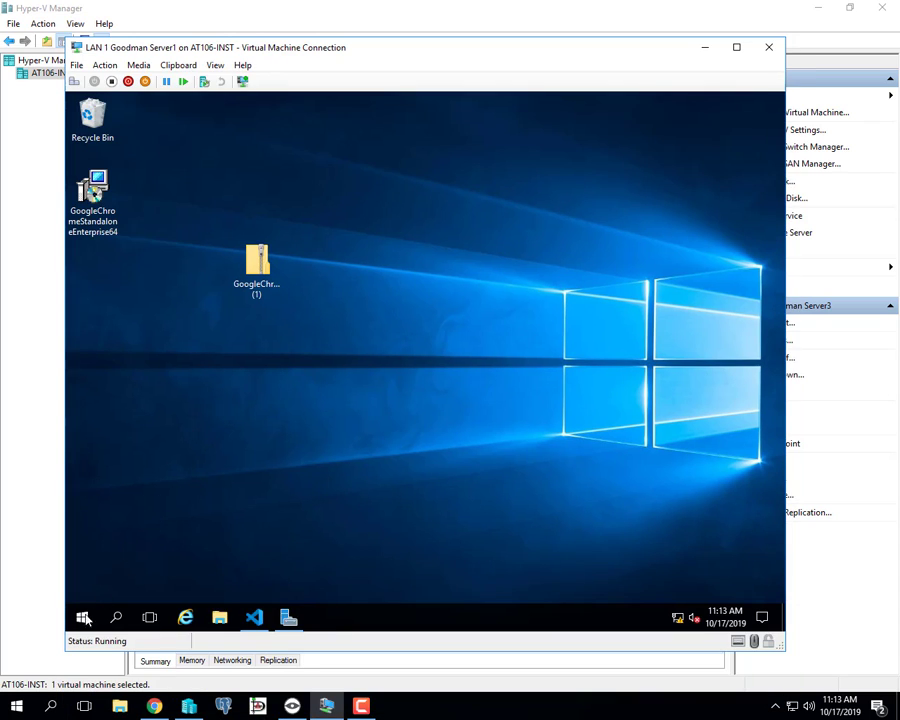
Open Server Manager and dismiss the three refresh notifications under the notifications flag.
click(288, 617)
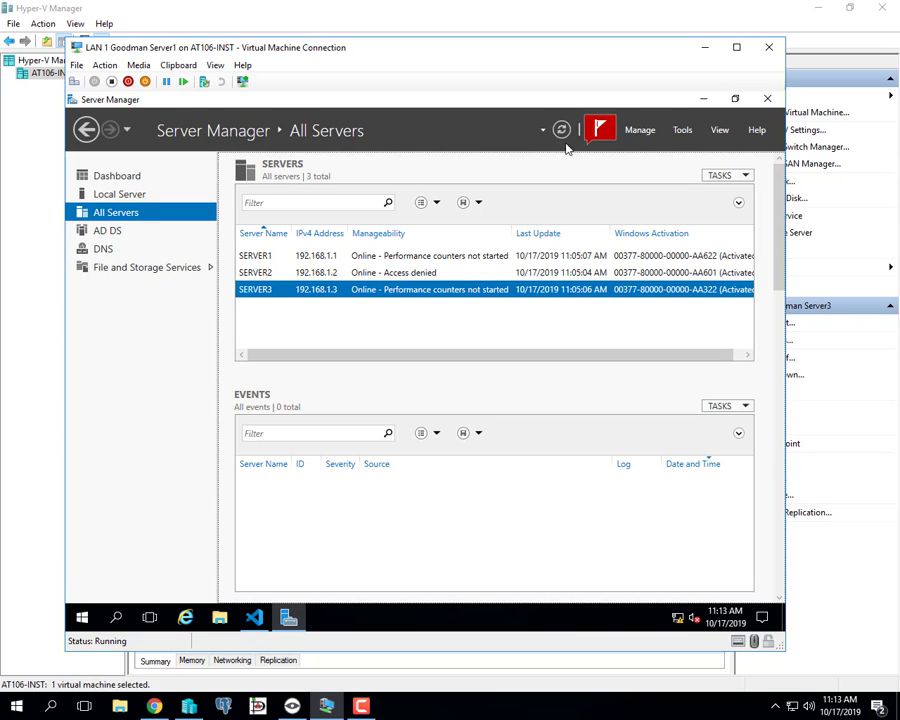
click(602, 132)
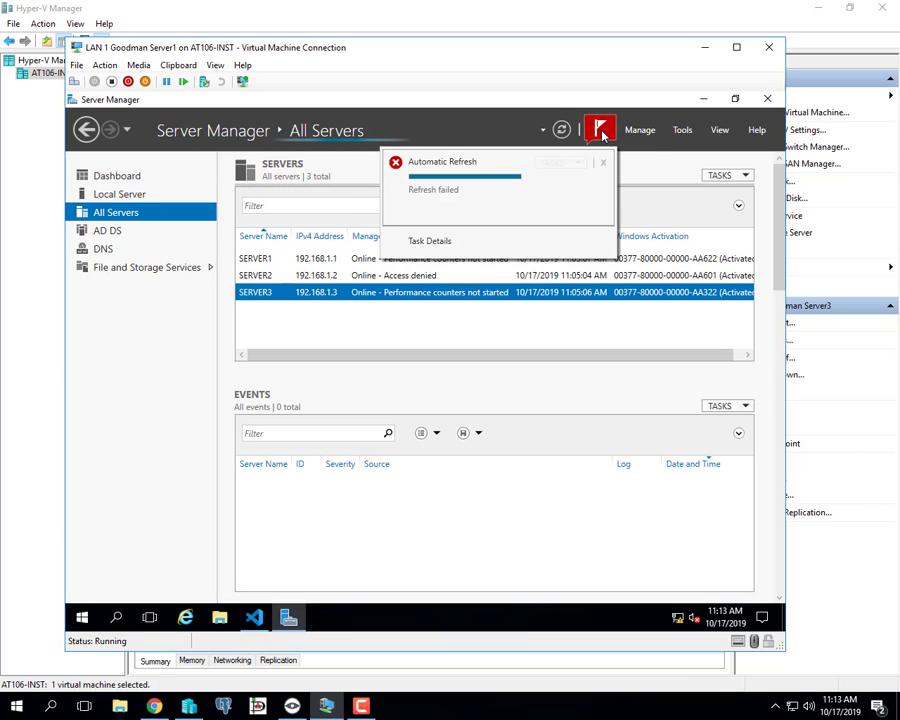
click(604, 164)
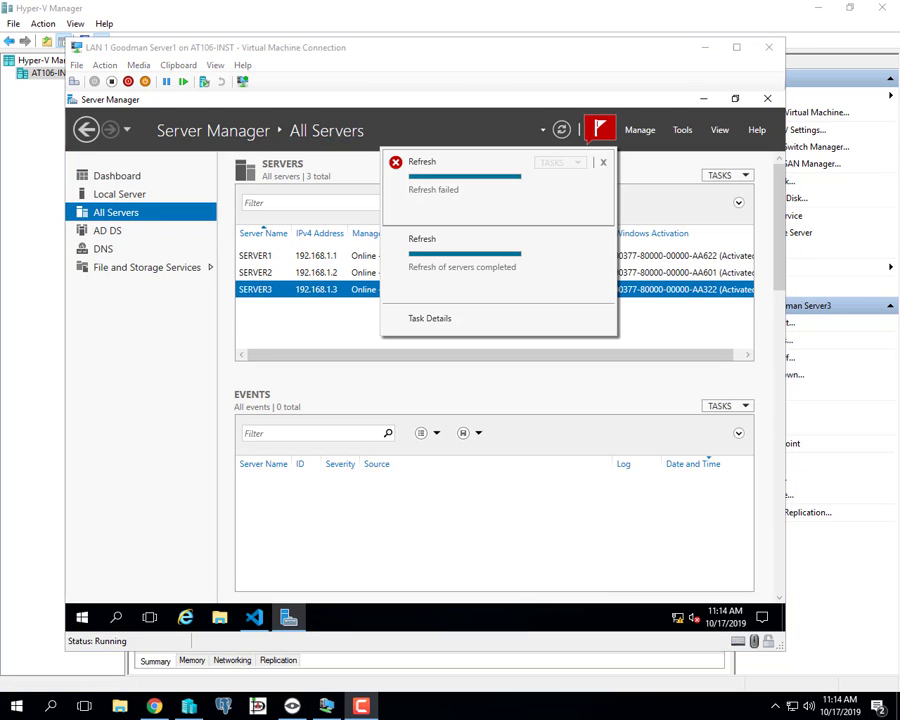
click(603, 164)
click(603, 164)
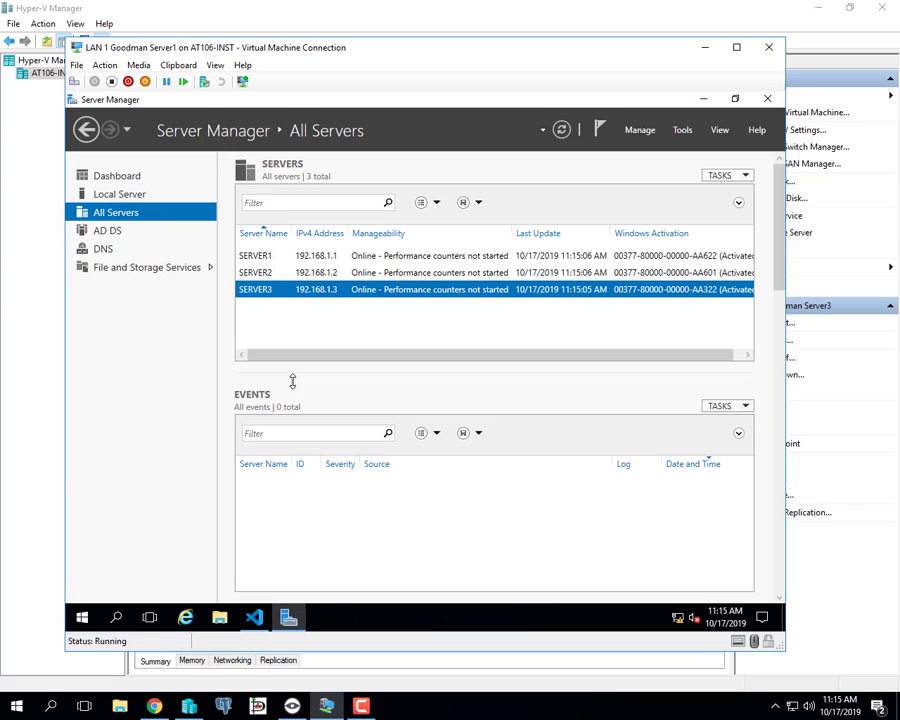
Go to File and Storage Services > Shares, dismiss the refresh error, and open Shares TASKS.
click(143, 269)
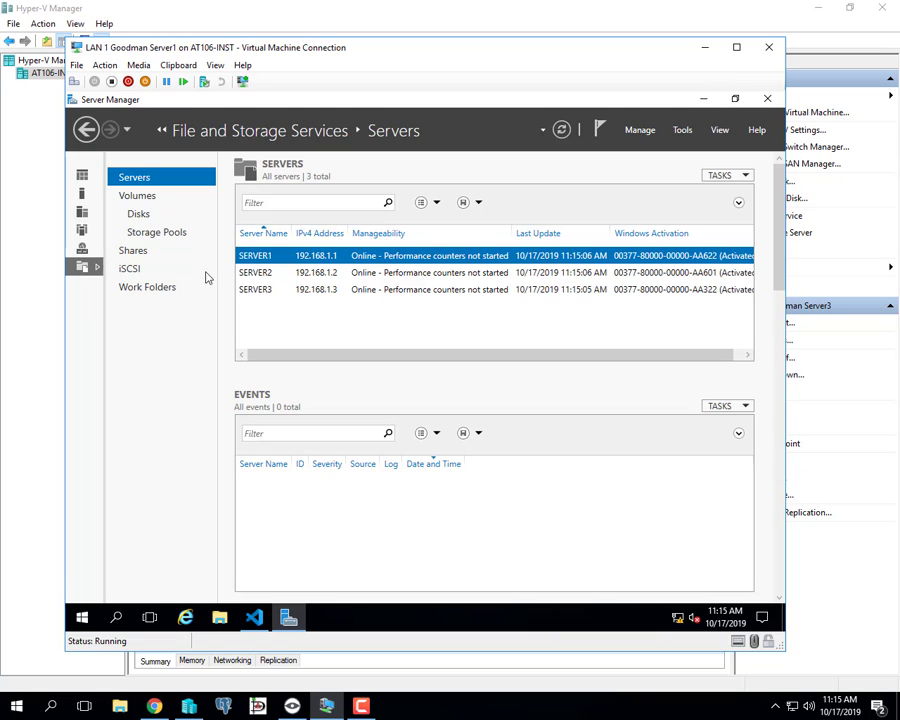
click(138, 253)
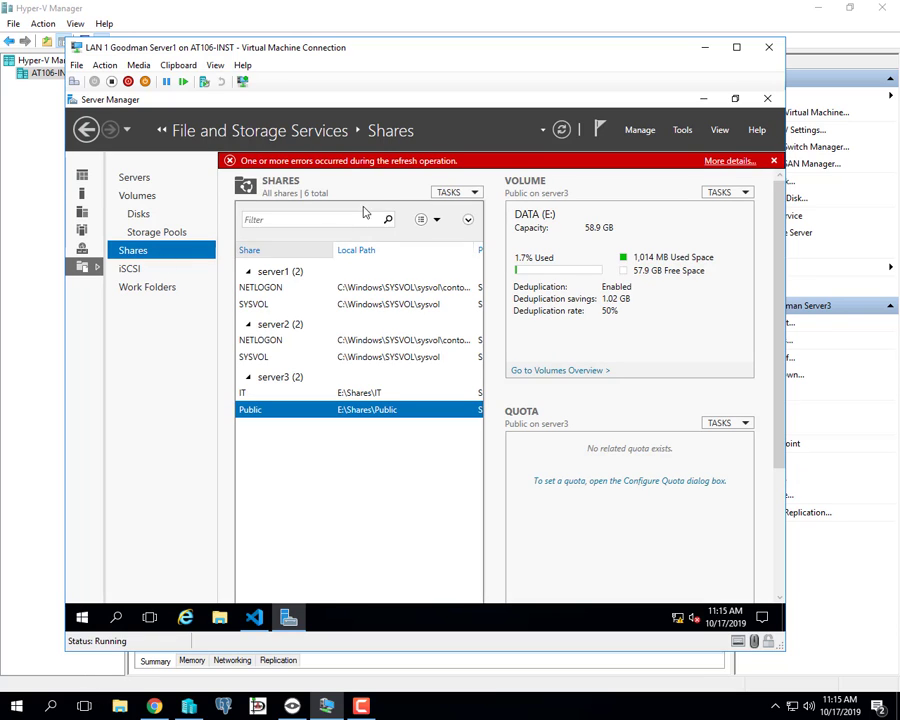
click(773, 161)
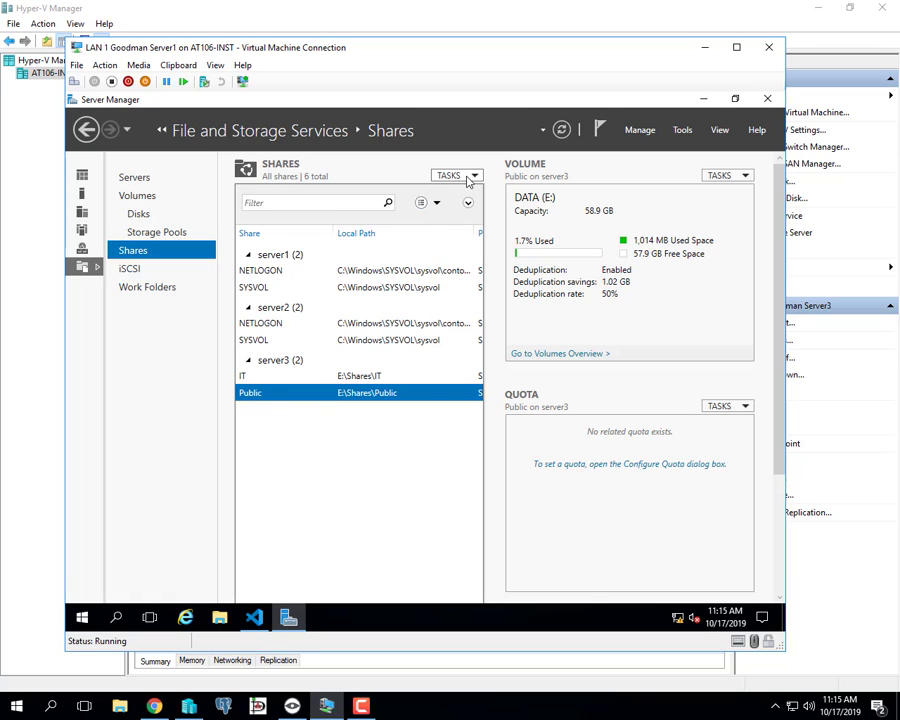
click(468, 179)
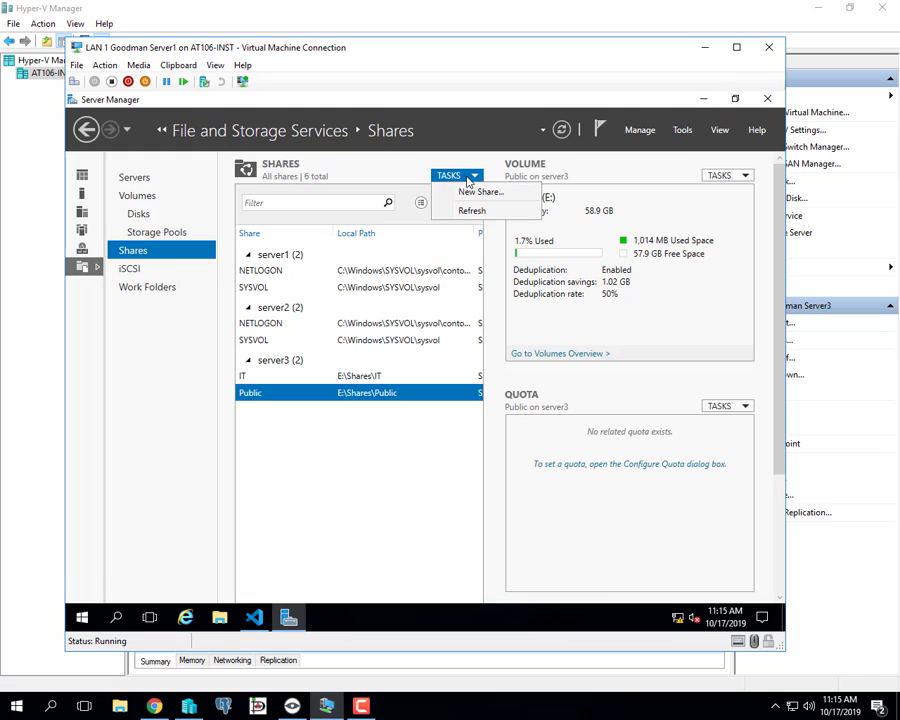
Start a New Share using SMB Share - Quick on server3's E: volume.
click(484, 194)
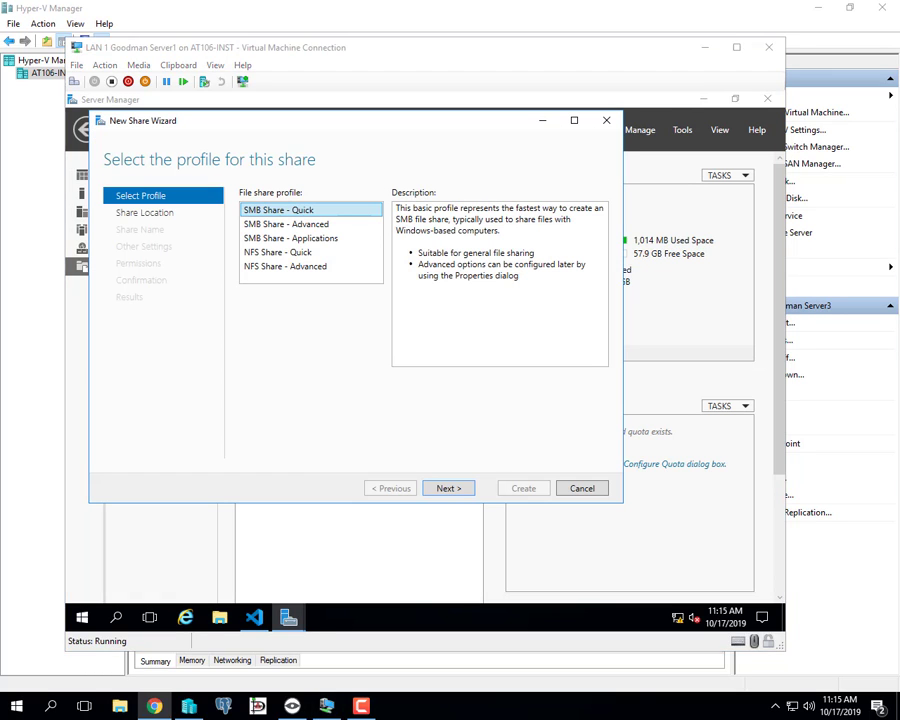
click(448, 490)
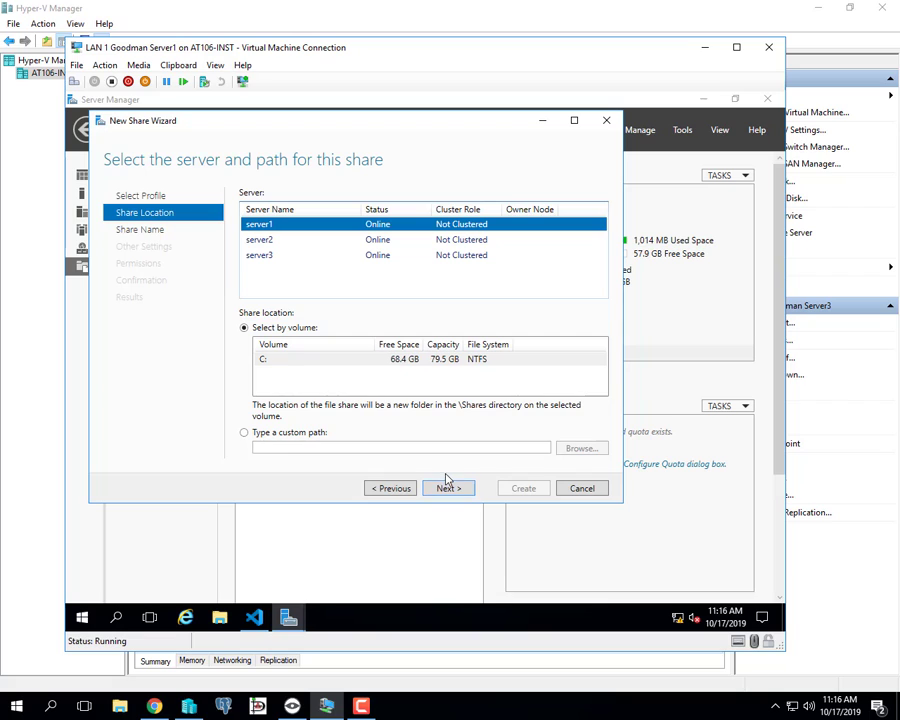
click(255, 259)
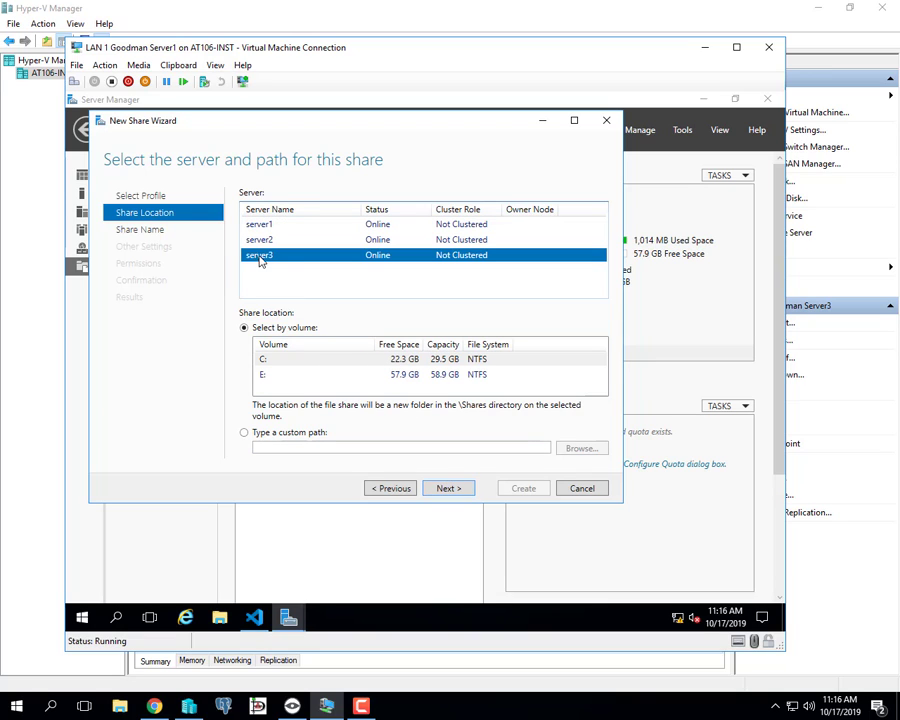
click(300, 380)
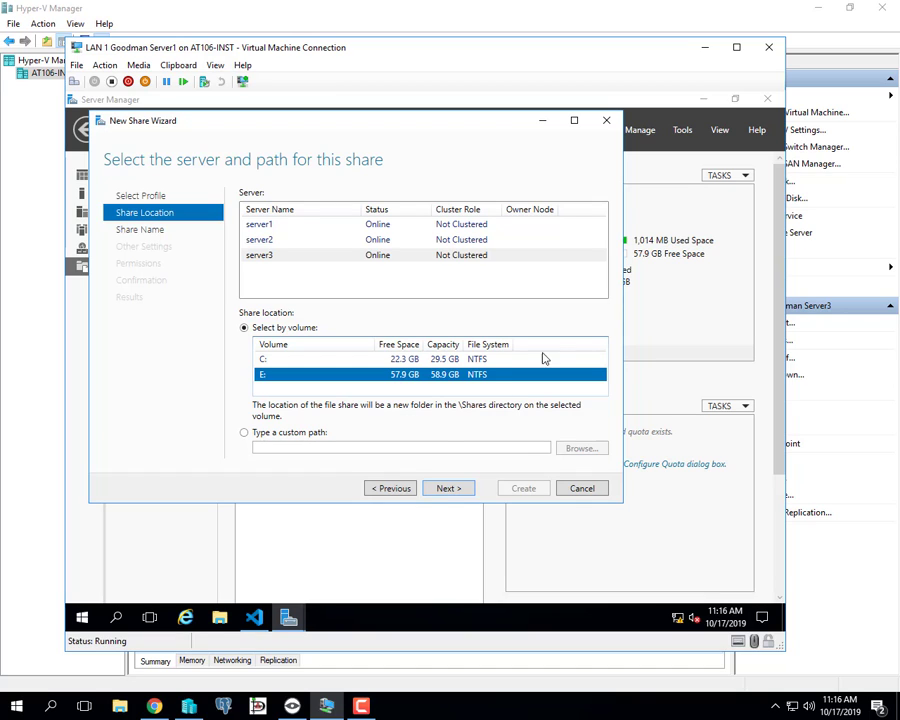
click(450, 488)
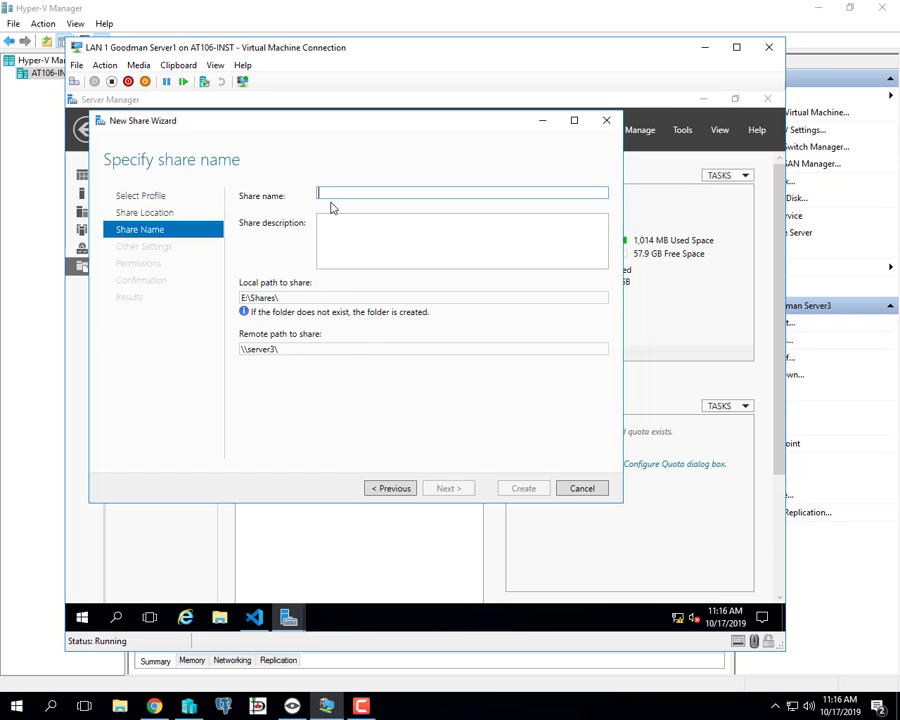
Name the share AppDeploy$ and copy its remote path \\server3\AppDeploy$.
text(App)
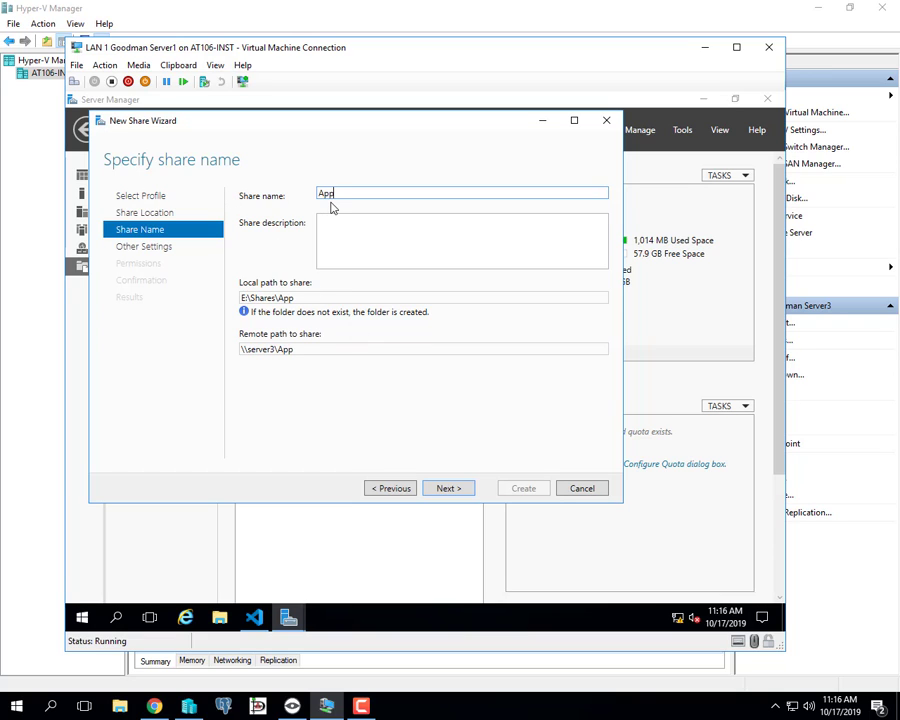
text(Deploy$)
drag(335, 350, 242, 349)
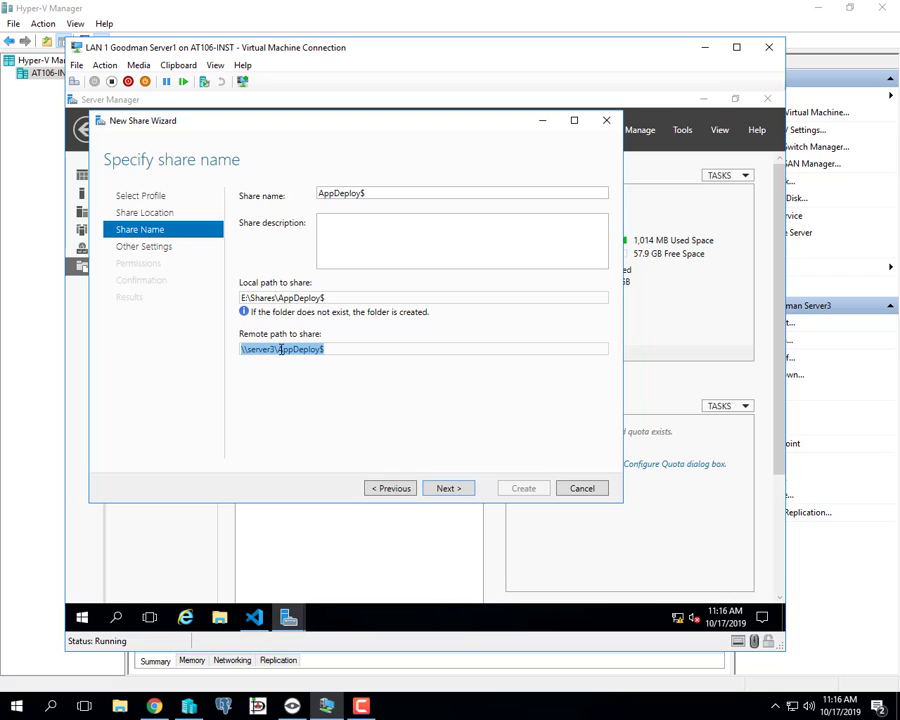
right_click(302, 352)
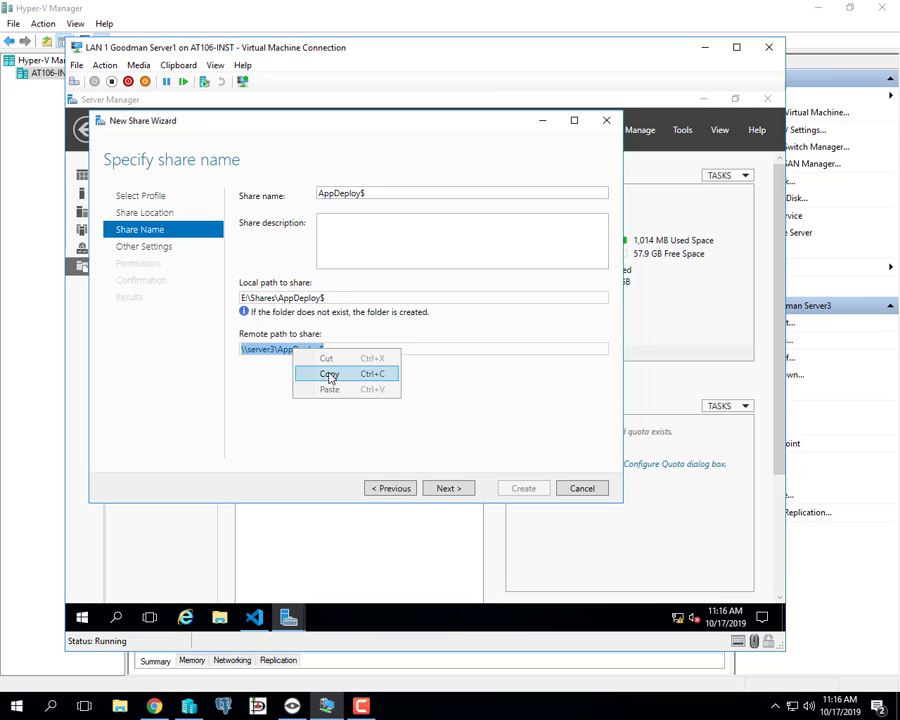
click(328, 372)
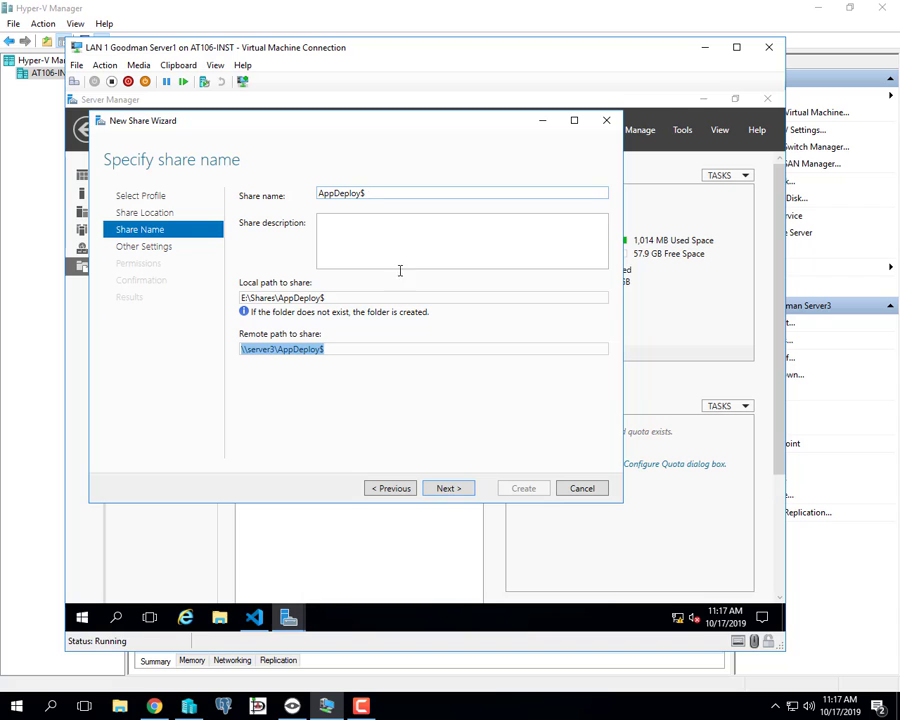
Uncheck Allow caching of share and check Encrypt data access for AppDeploy$.
click(446, 489)
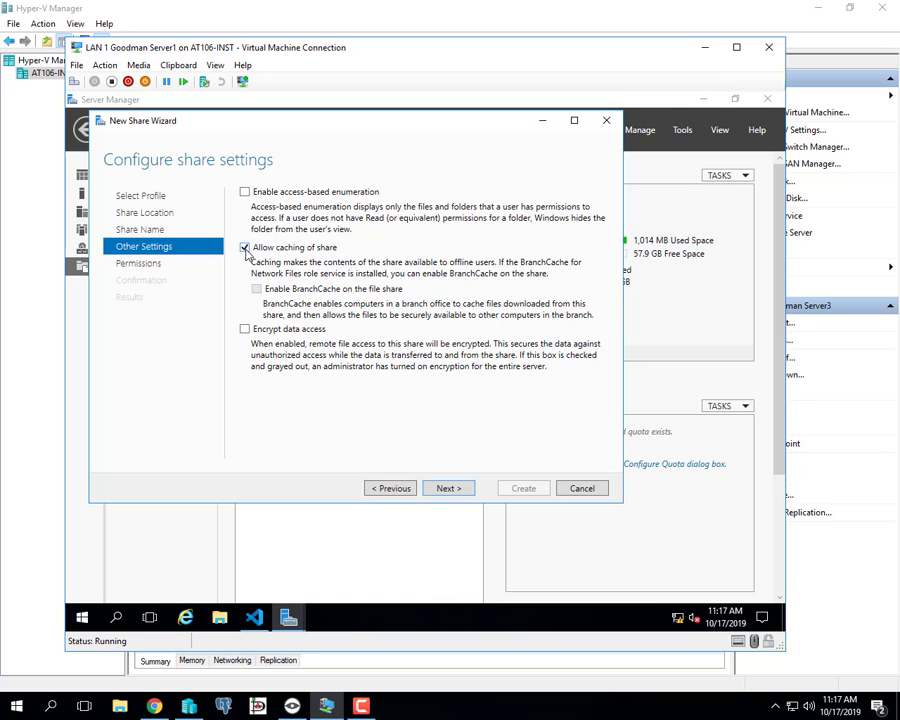
click(245, 248)
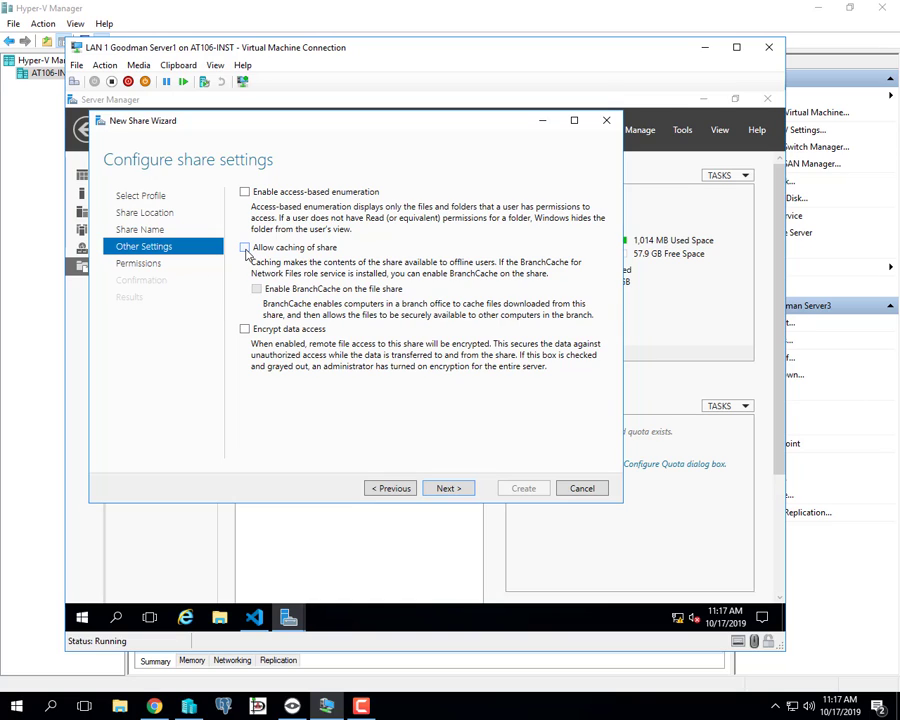
click(245, 330)
Open Customize permissions on the Share tab and select the Everyone entry.
click(447, 489)
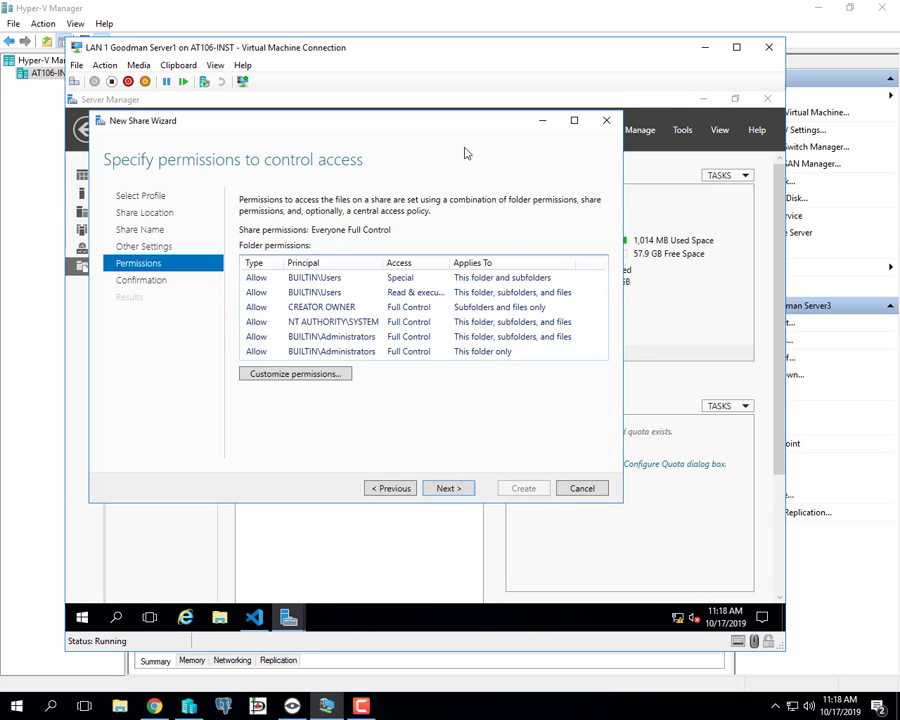
click(256, 376)
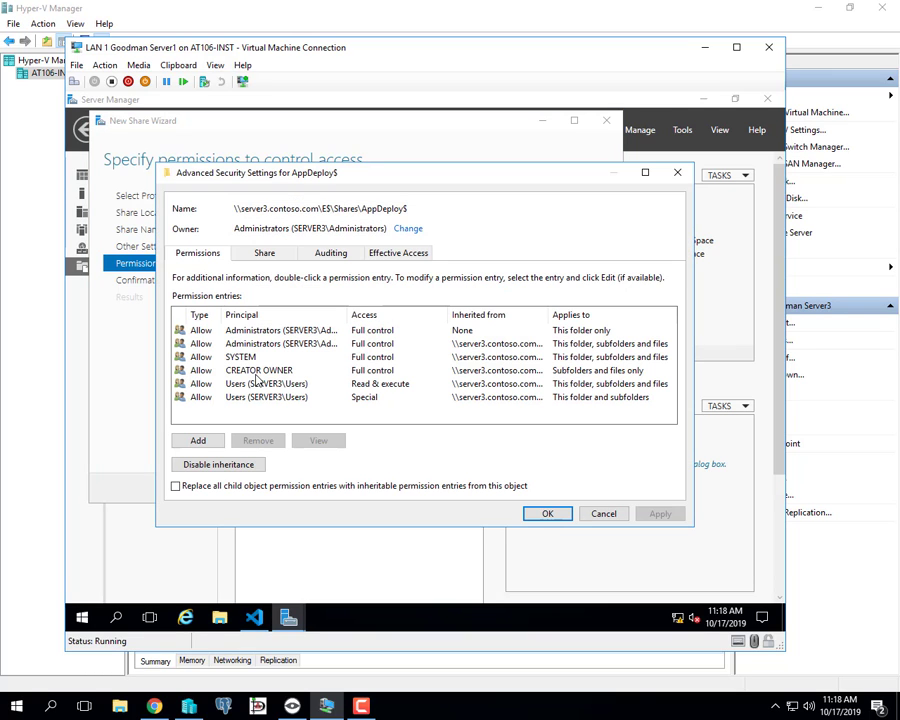
click(277, 257)
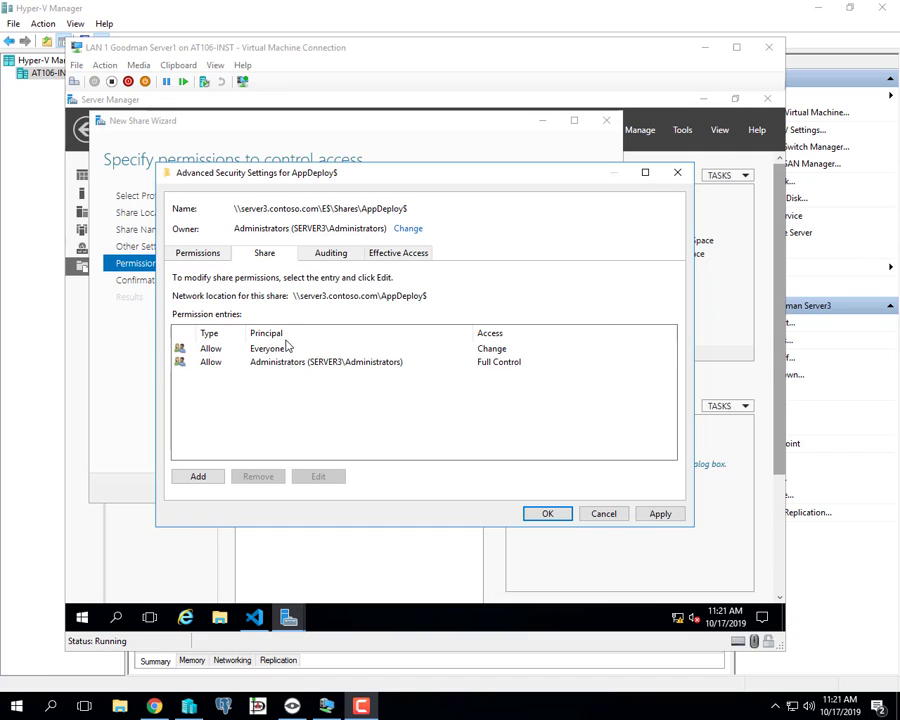
click(495, 349)
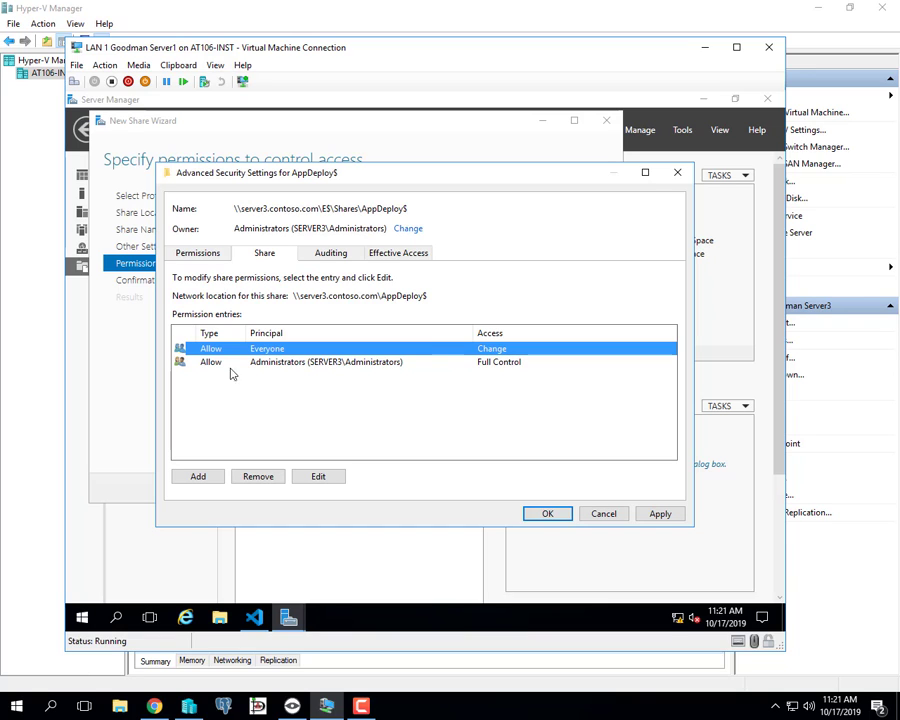
click(200, 474)
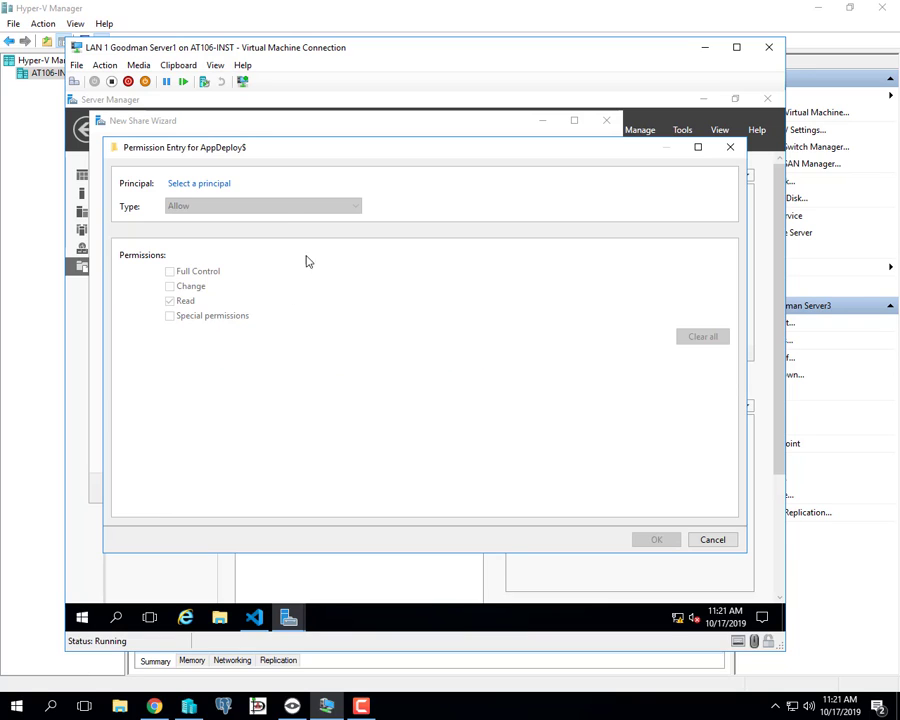
click(219, 188)
click(386, 241)
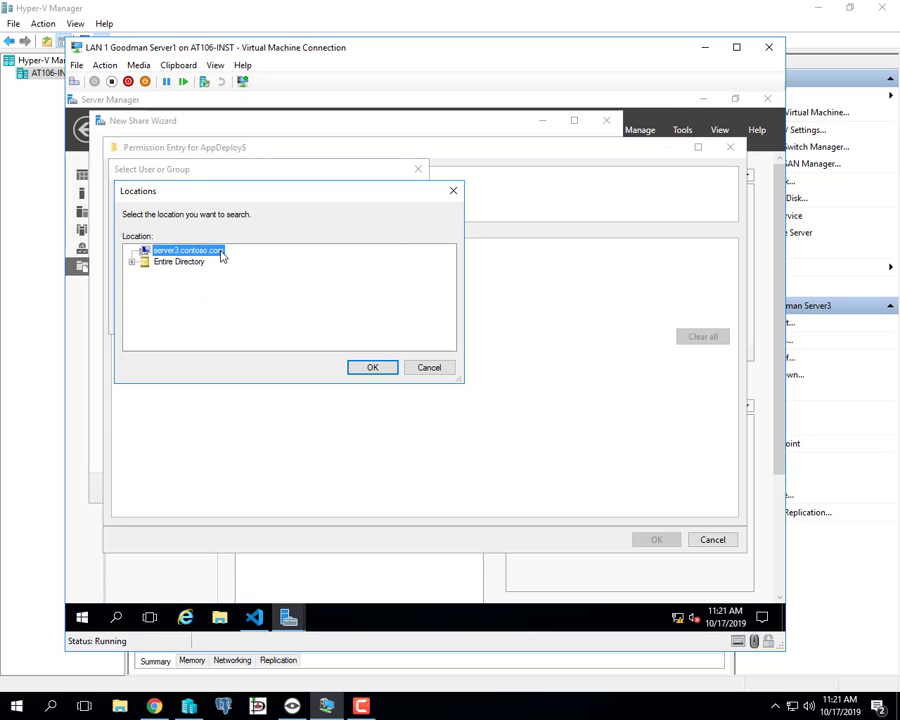
click(131, 261)
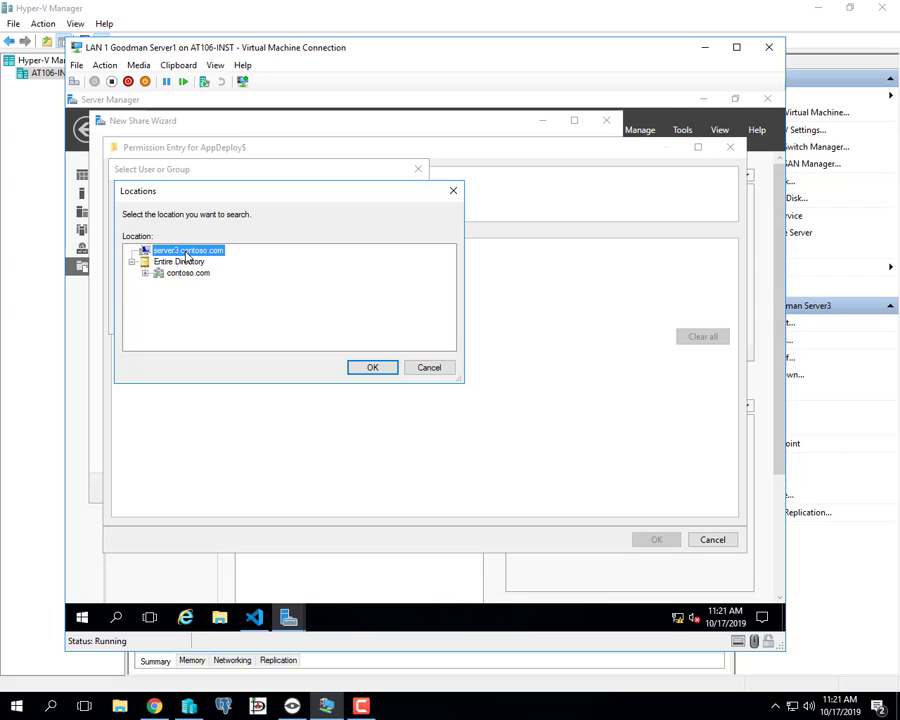
click(430, 368)
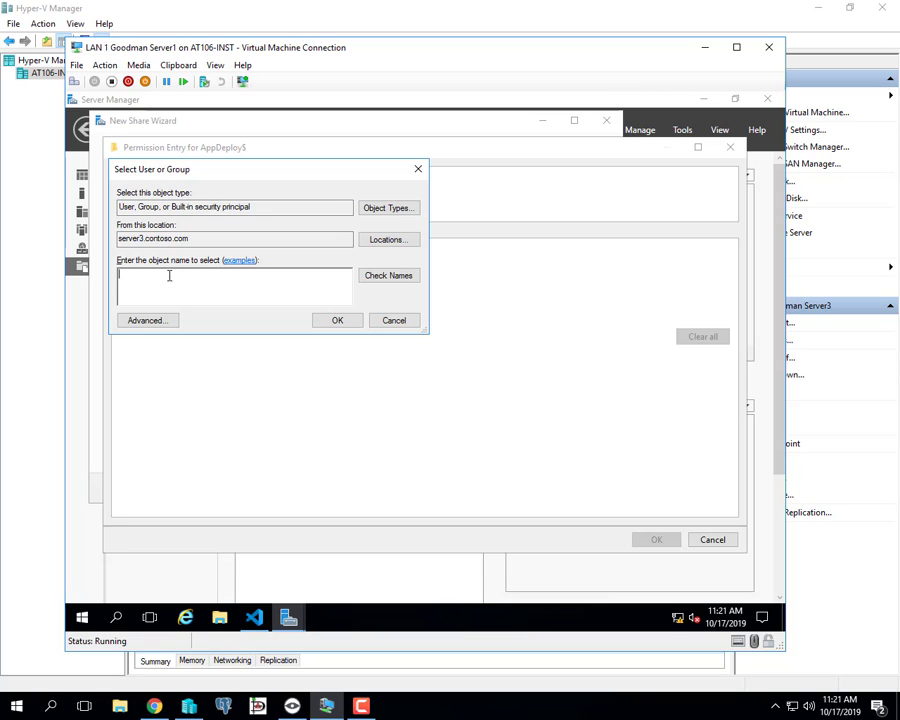
click(397, 321)
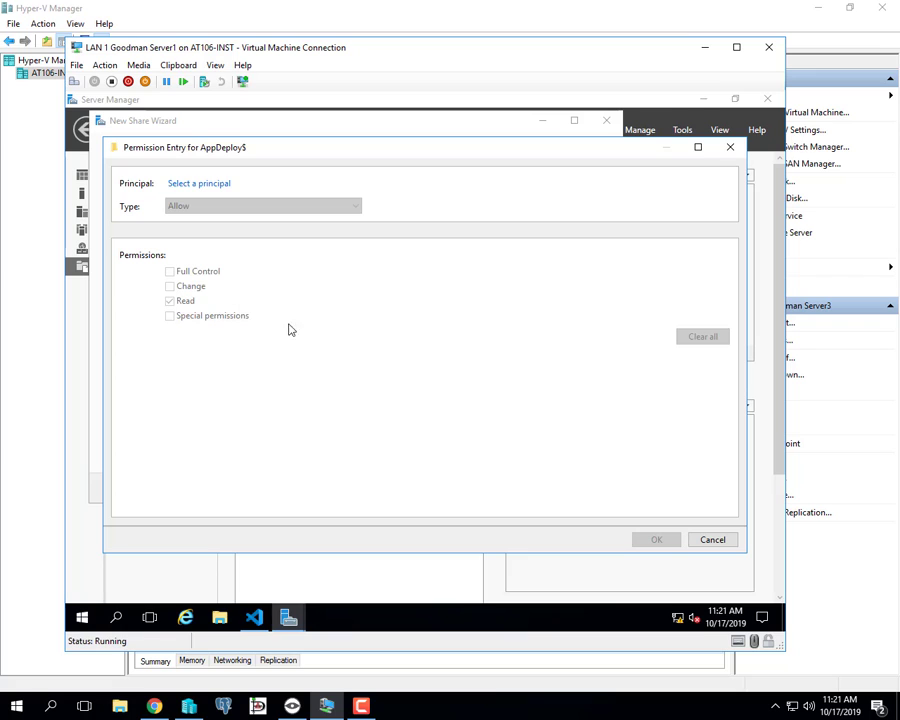
click(708, 539)
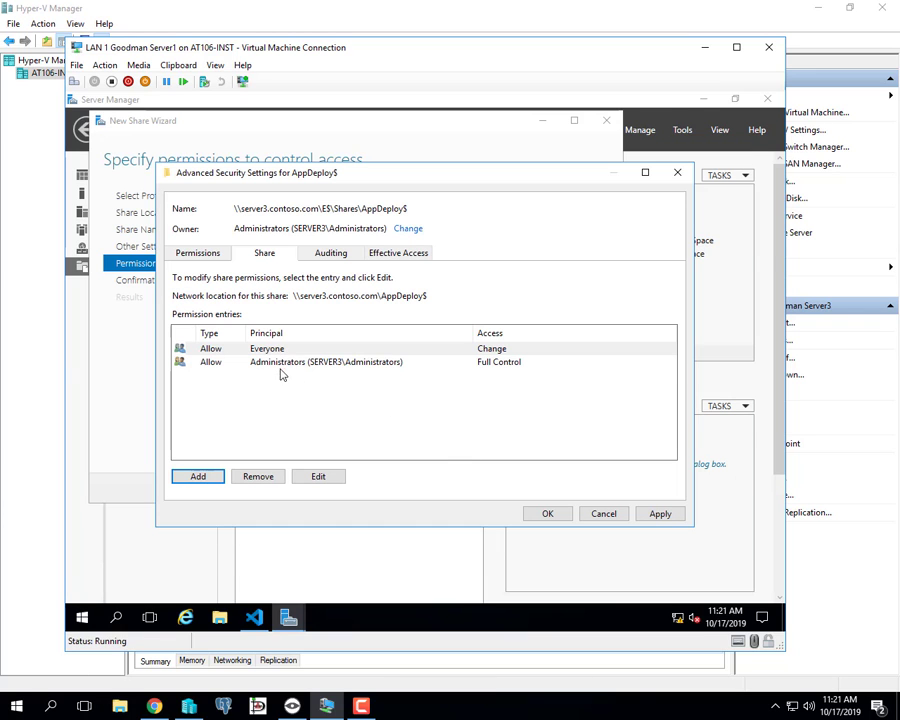
Apply share permissions of Everyone Change and Administrators Full Control for AppDeploy$.
click(266, 365)
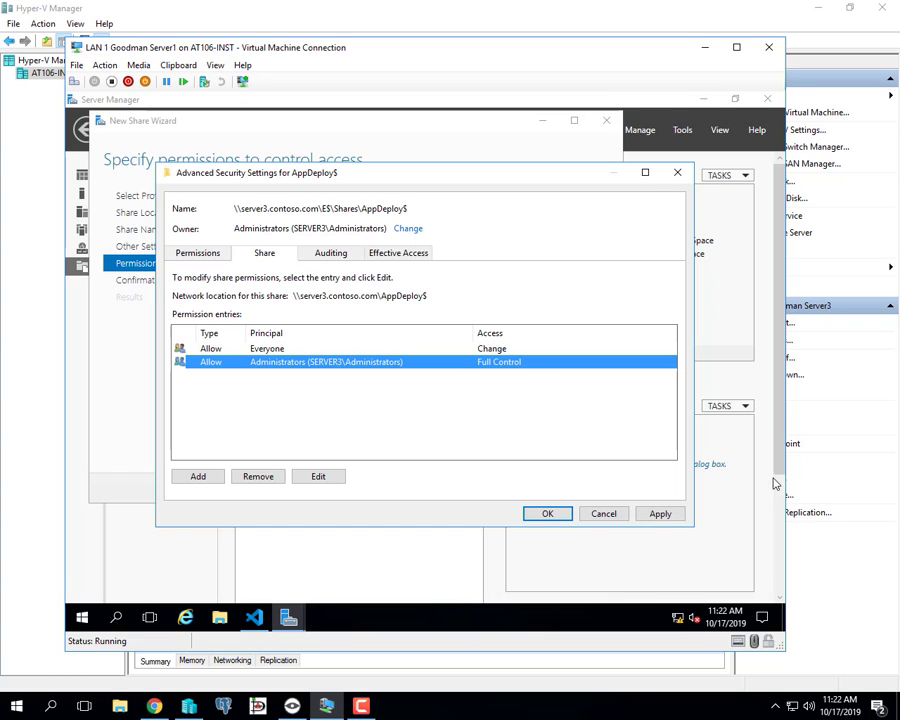
click(662, 522)
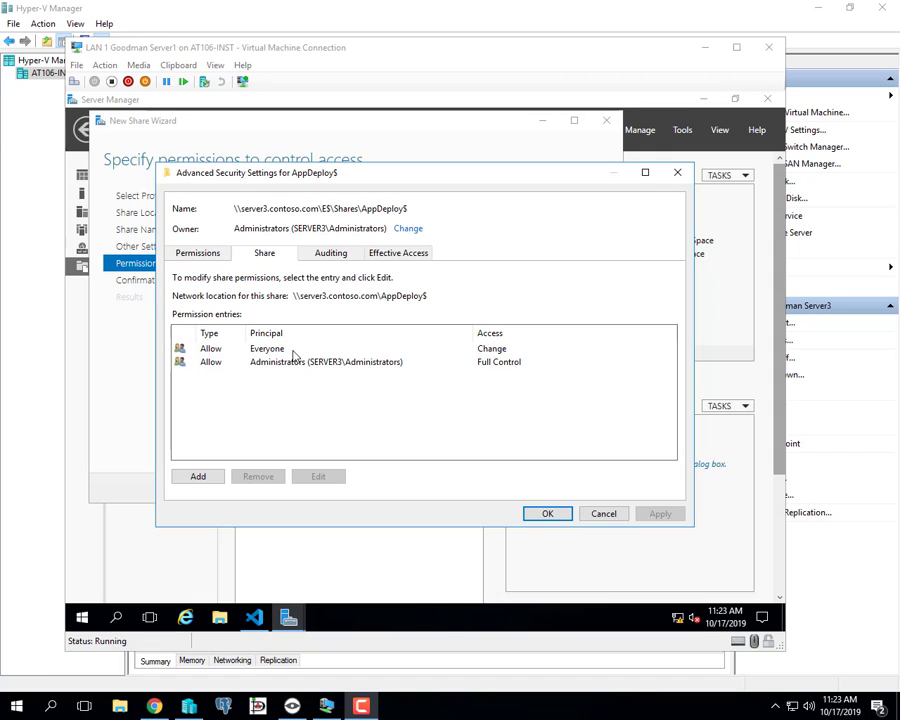
Switch to the Permissions tab to see AppDeploy$'s inherited folder entries.
click(200, 253)
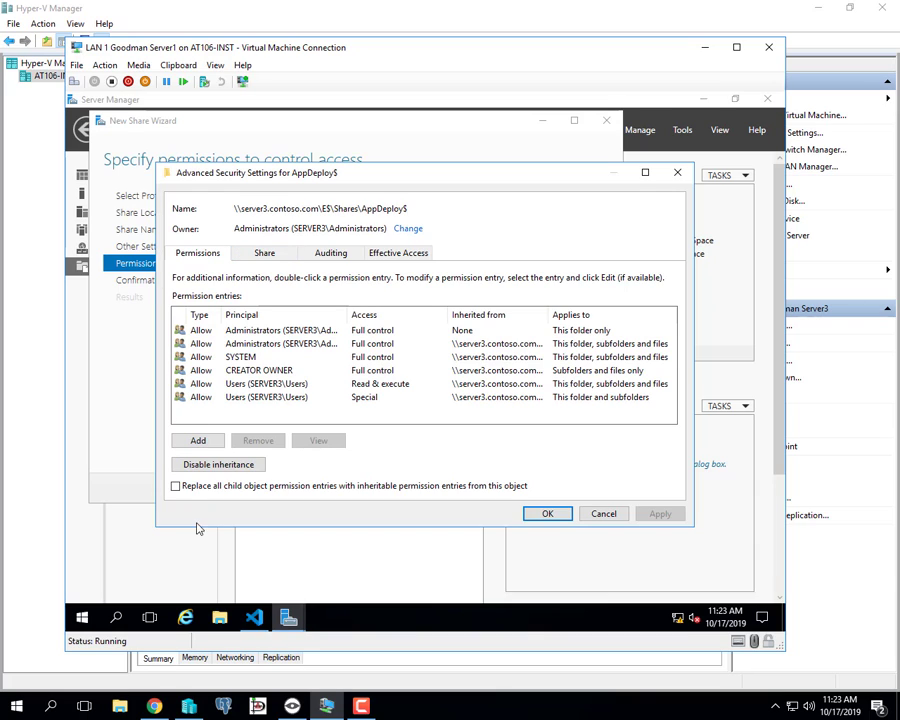
Disable inheritance, converting entries to explicit, and remove both Users permission entries.
click(214, 464)
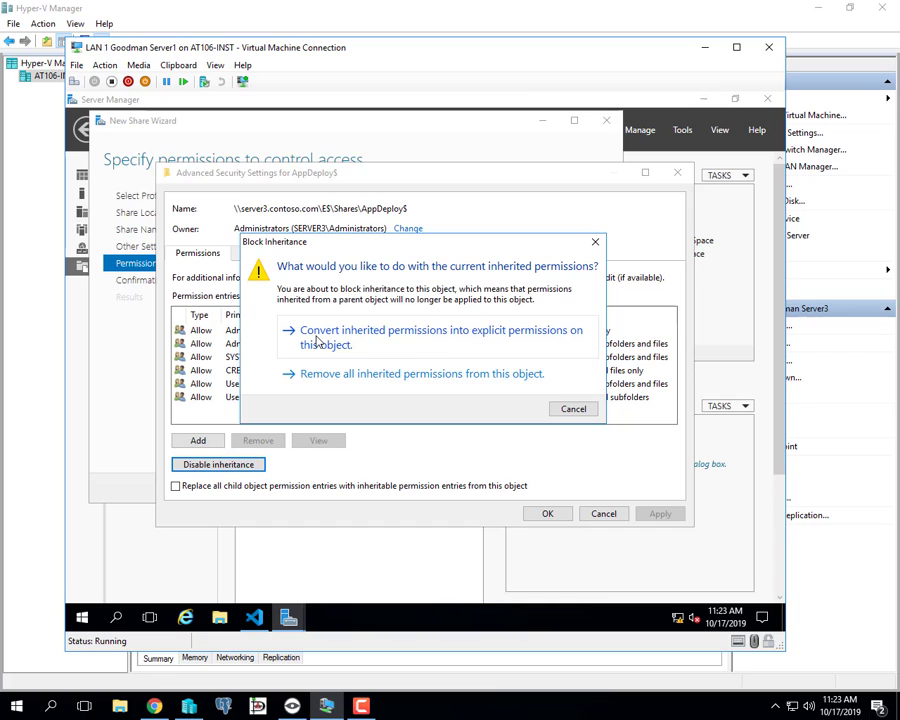
click(357, 341)
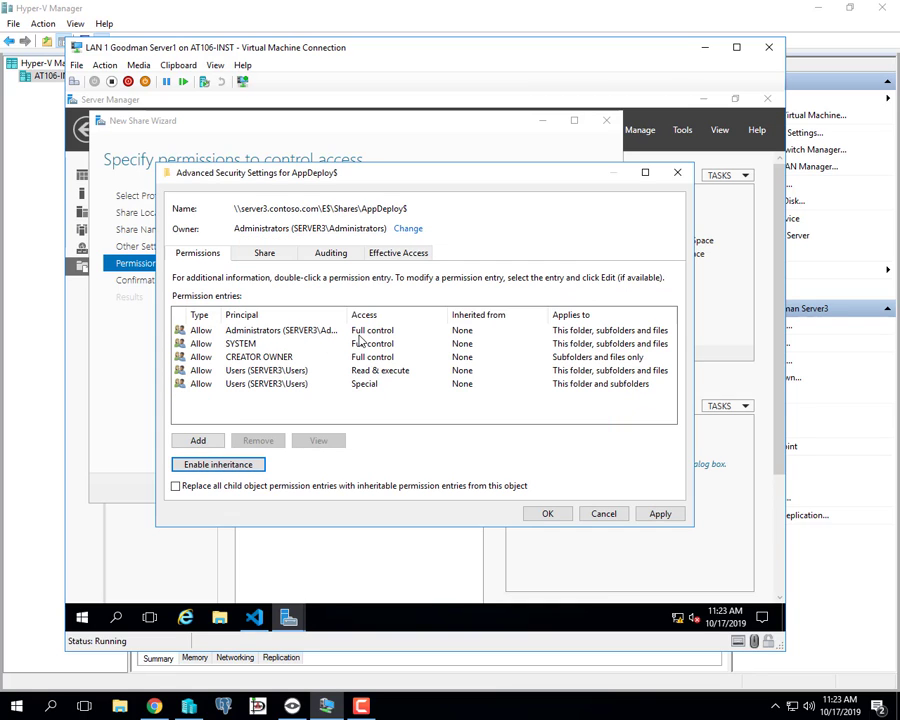
click(259, 372)
click(259, 374)
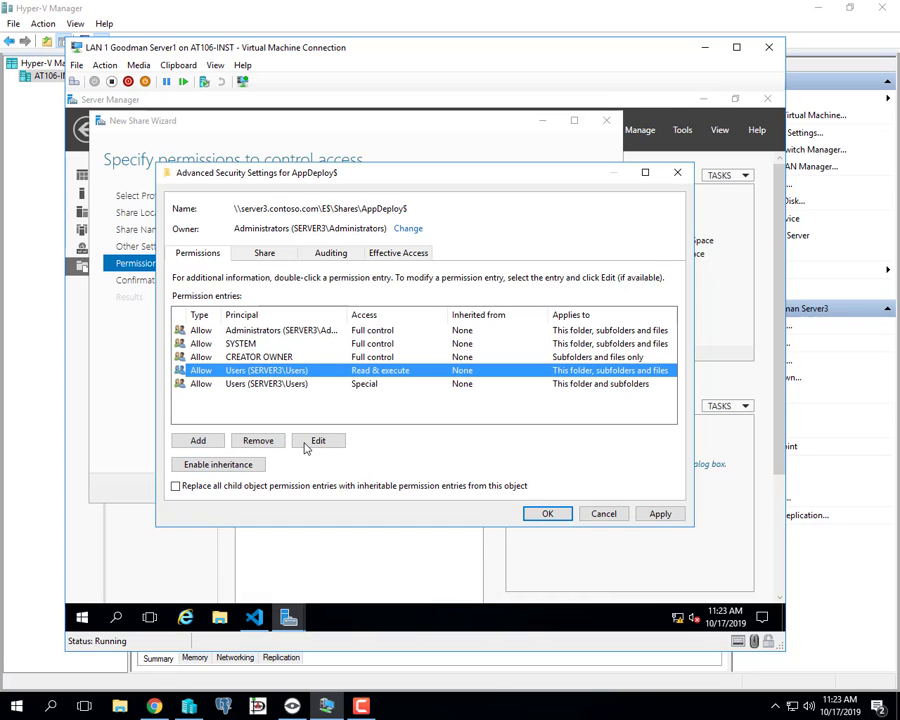
click(253, 443)
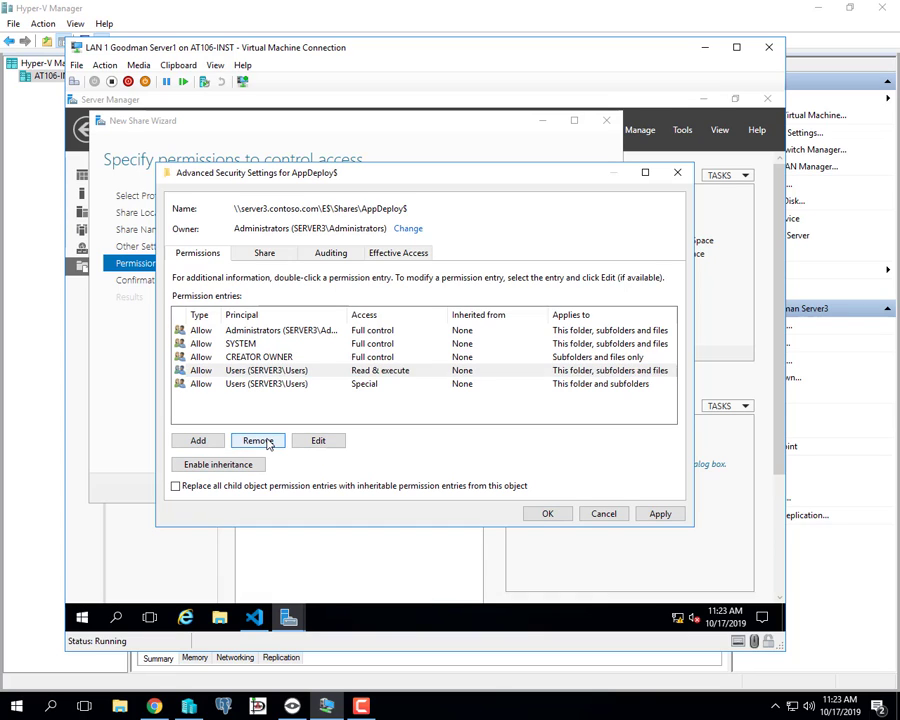
click(257, 440)
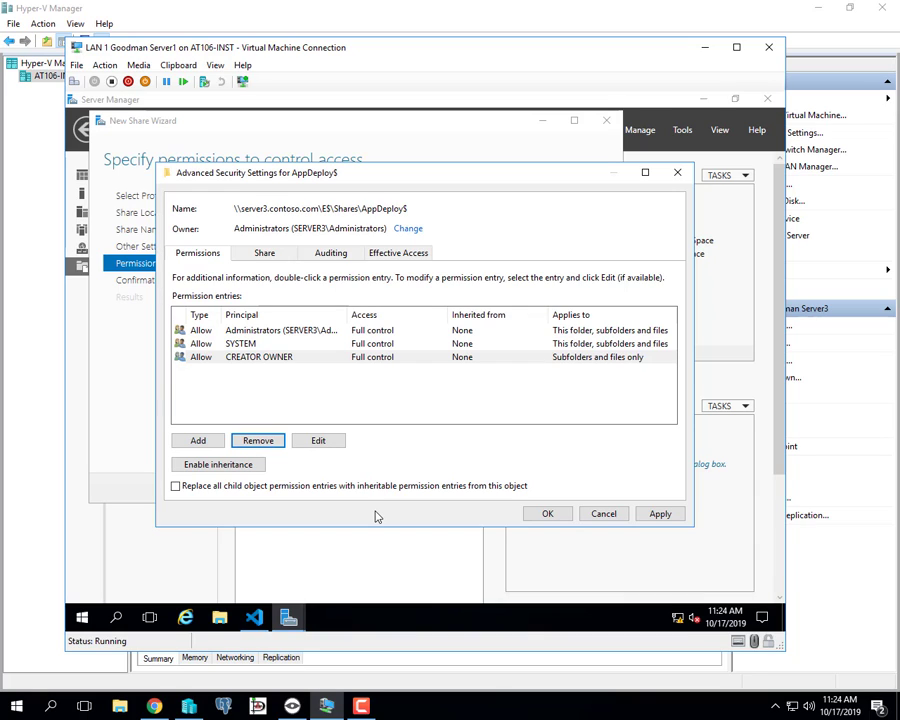
Add Domain Computers with Read & execute, List folder contents and Read on AppDeploy$.
click(212, 441)
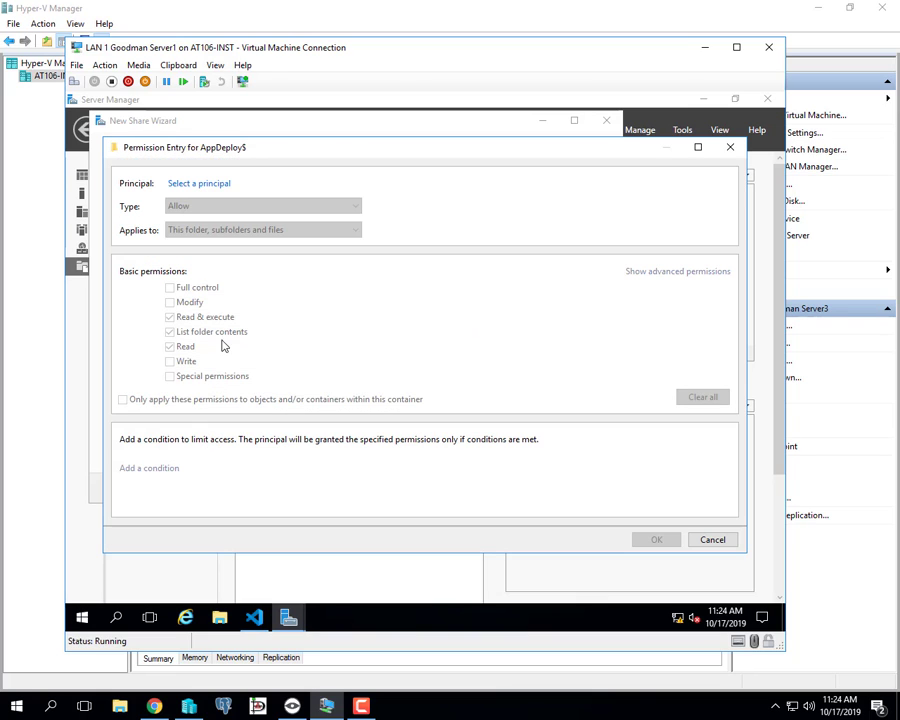
click(219, 186)
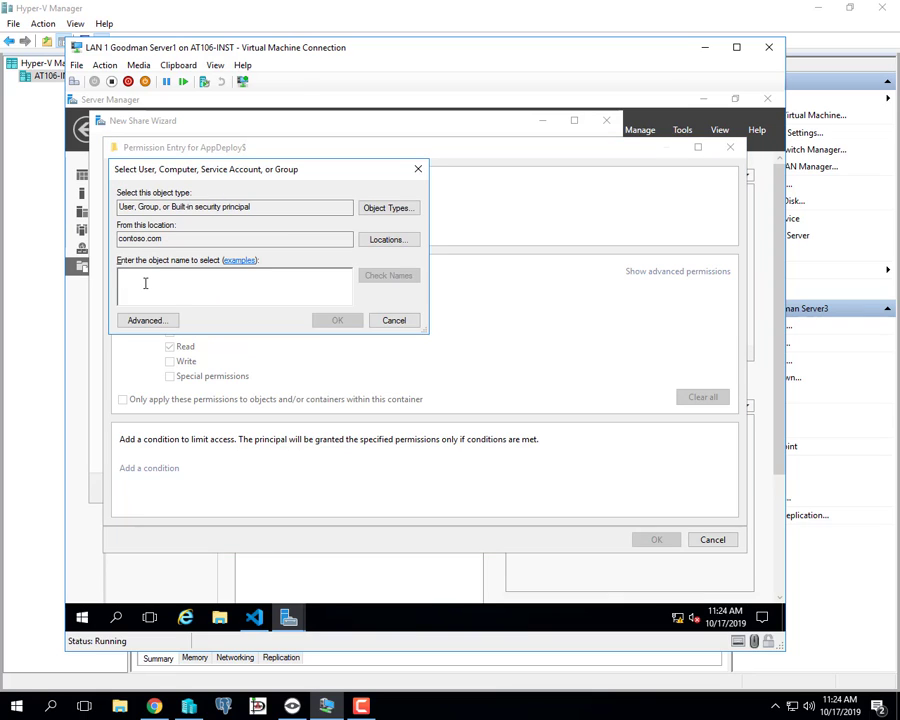
text(do)
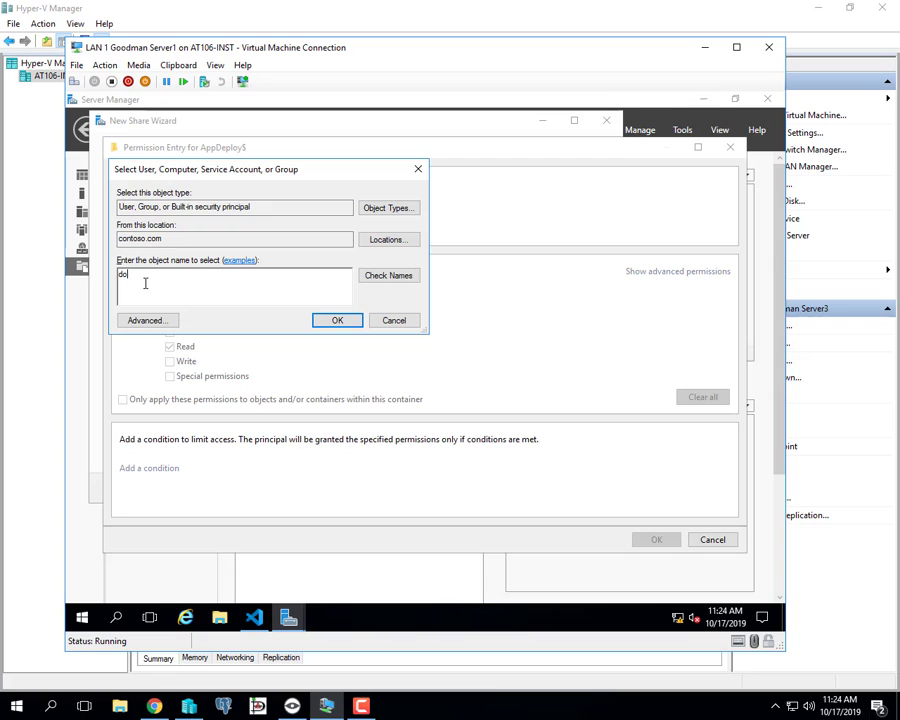
text(main comput)
click(386, 279)
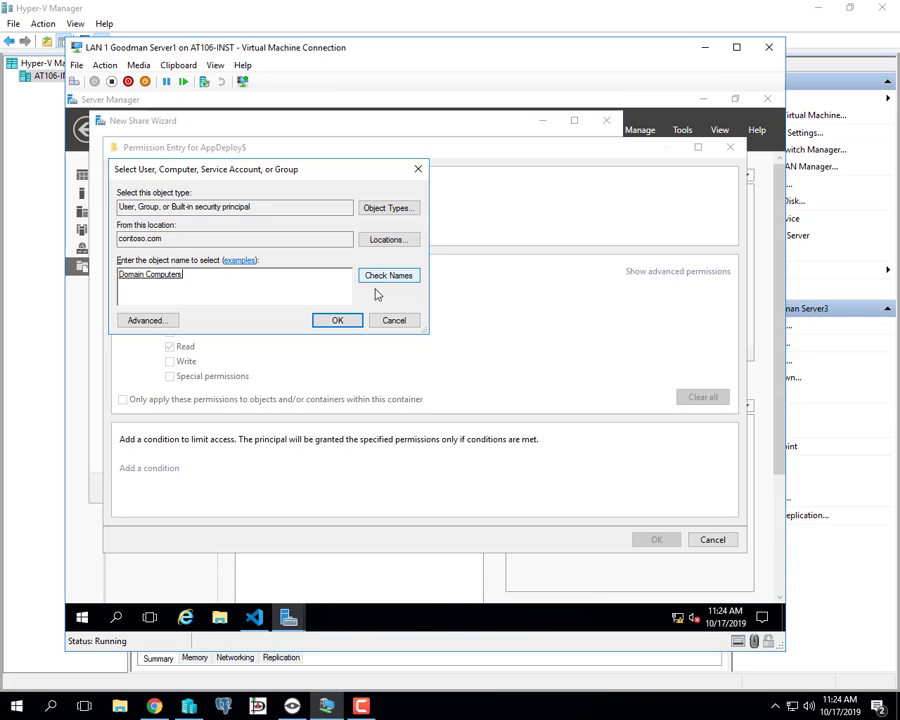
click(337, 321)
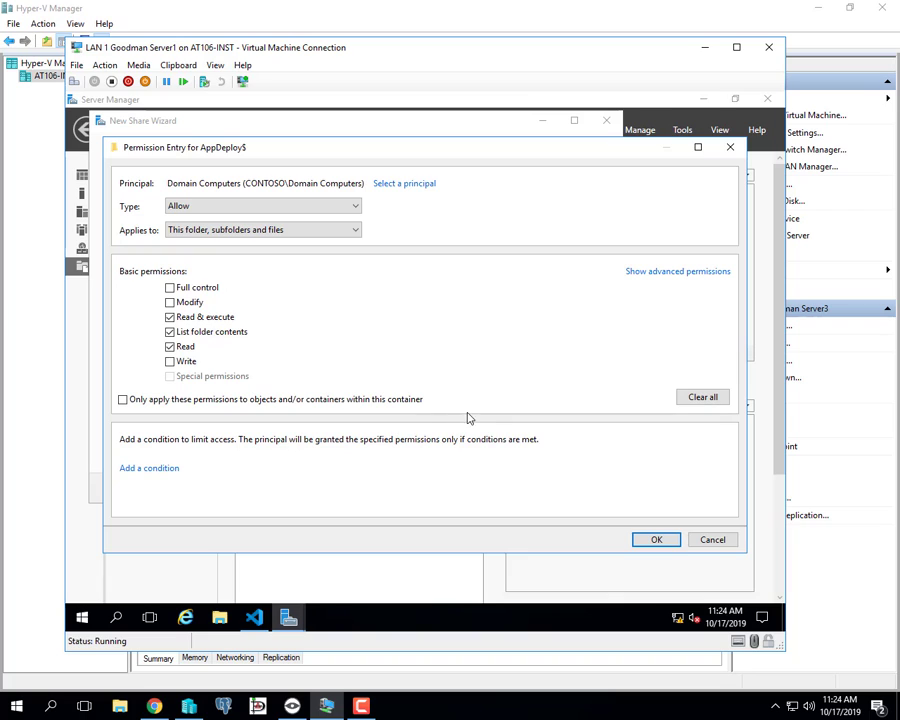
click(170, 346)
click(170, 346)
click(170, 346)
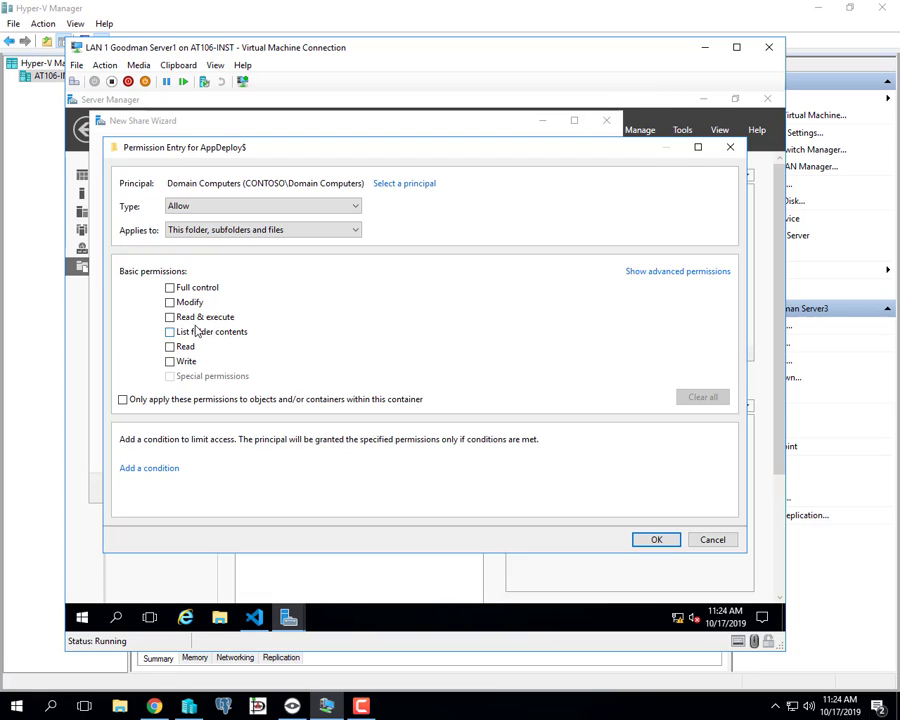
click(170, 331)
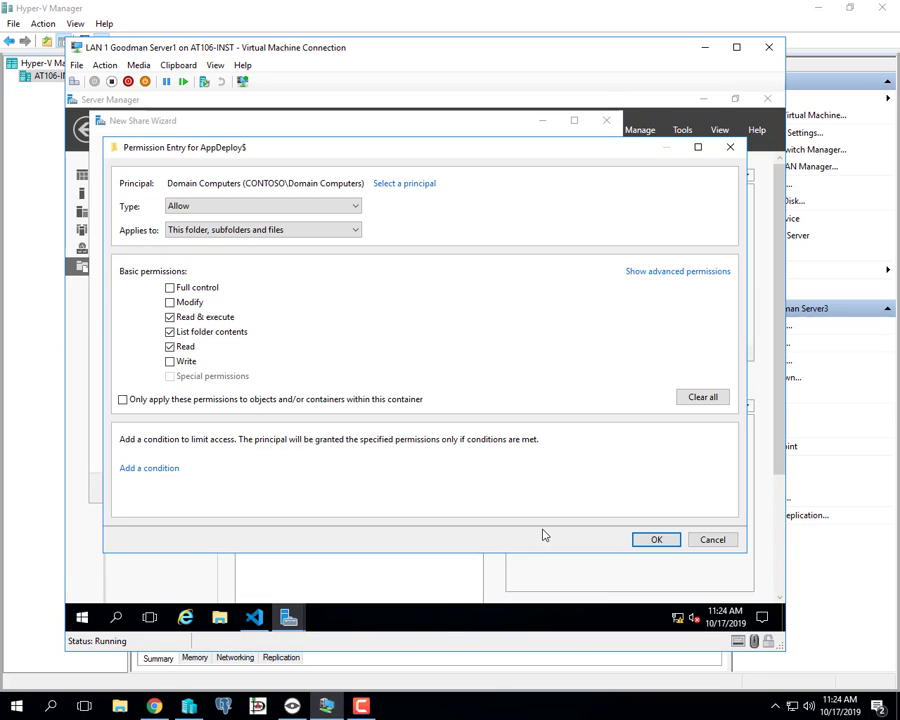
click(655, 539)
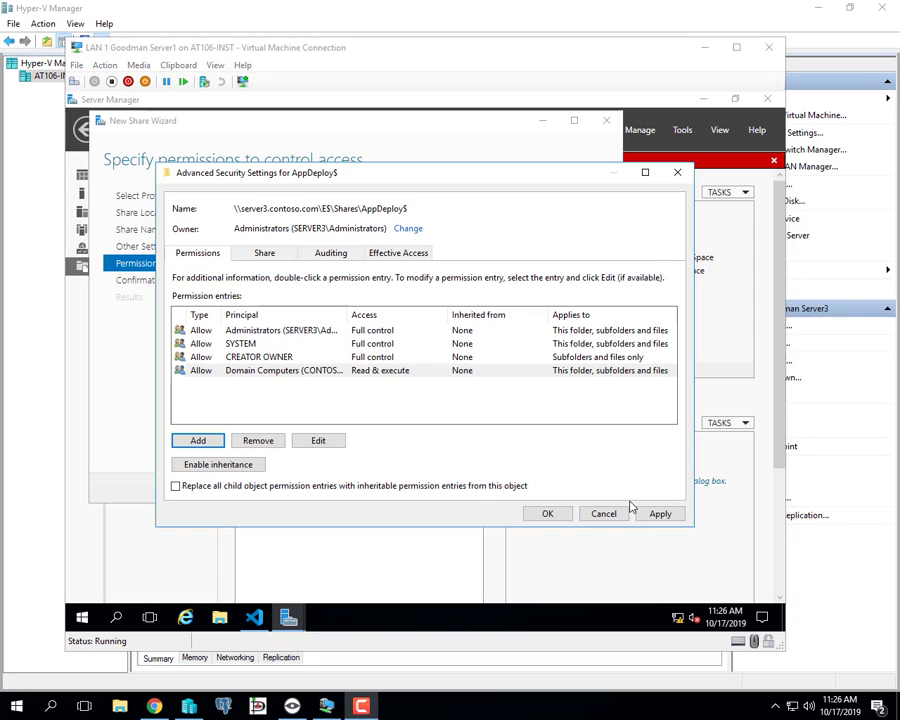
Apply the AppDeploy$ permission entries, review the share permissions, and confirm Advanced Security Settings with OK.
click(658, 514)
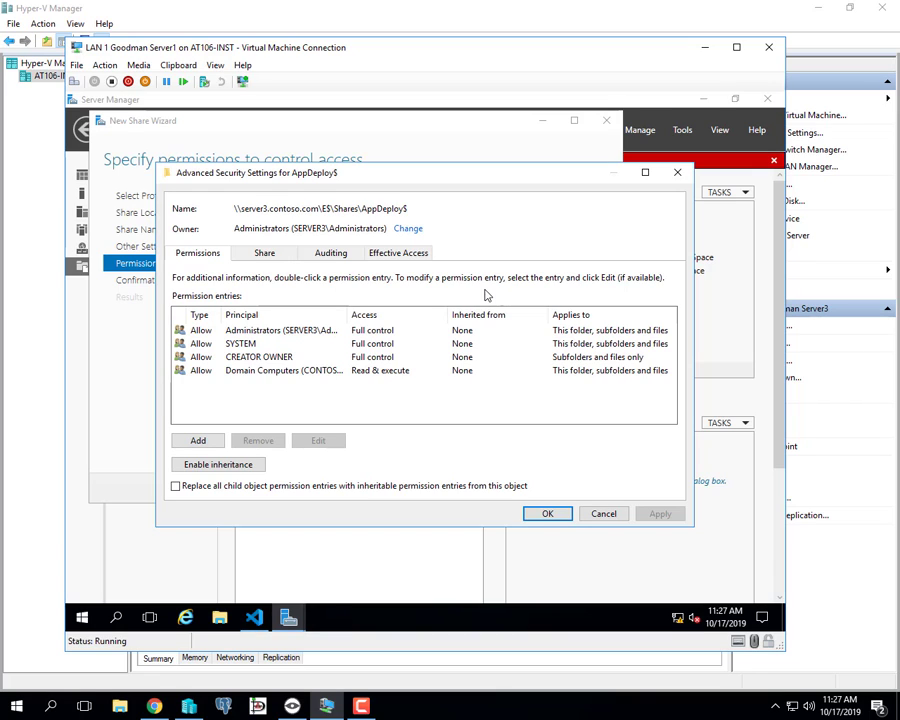
click(264, 256)
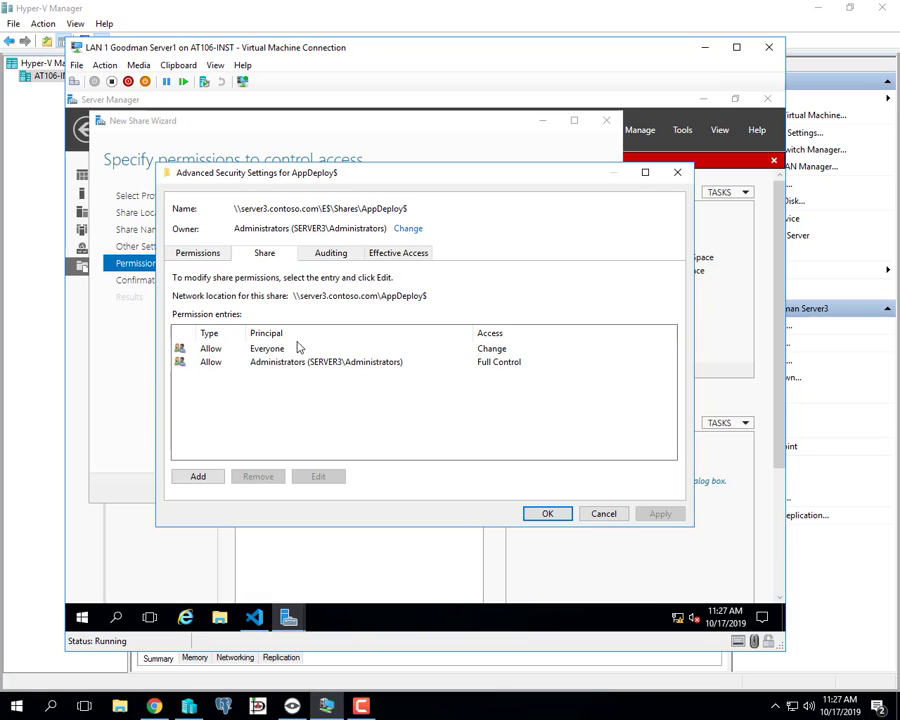
click(196, 255)
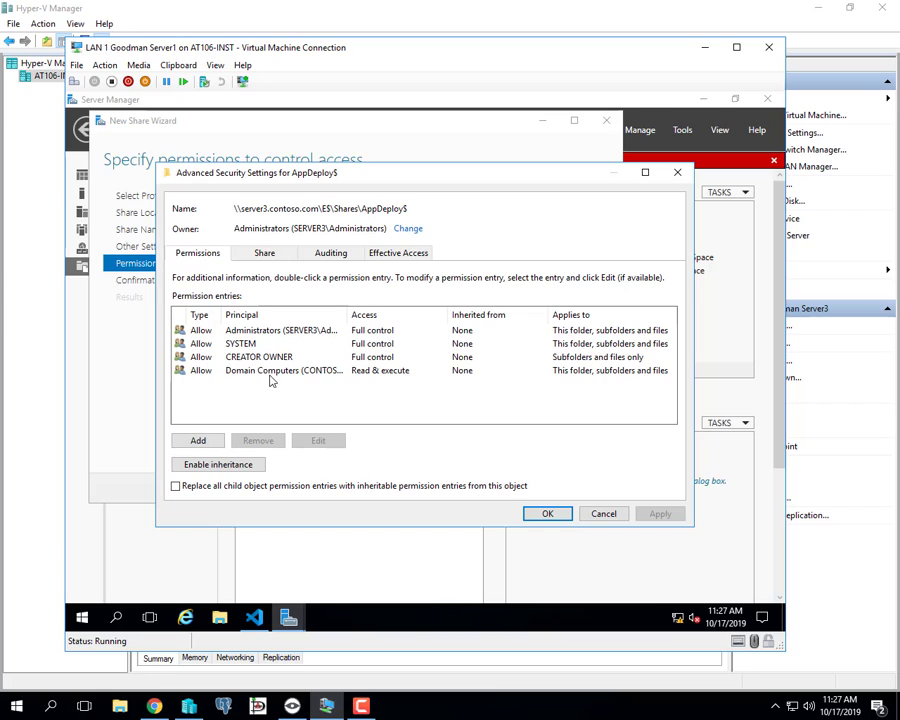
click(555, 518)
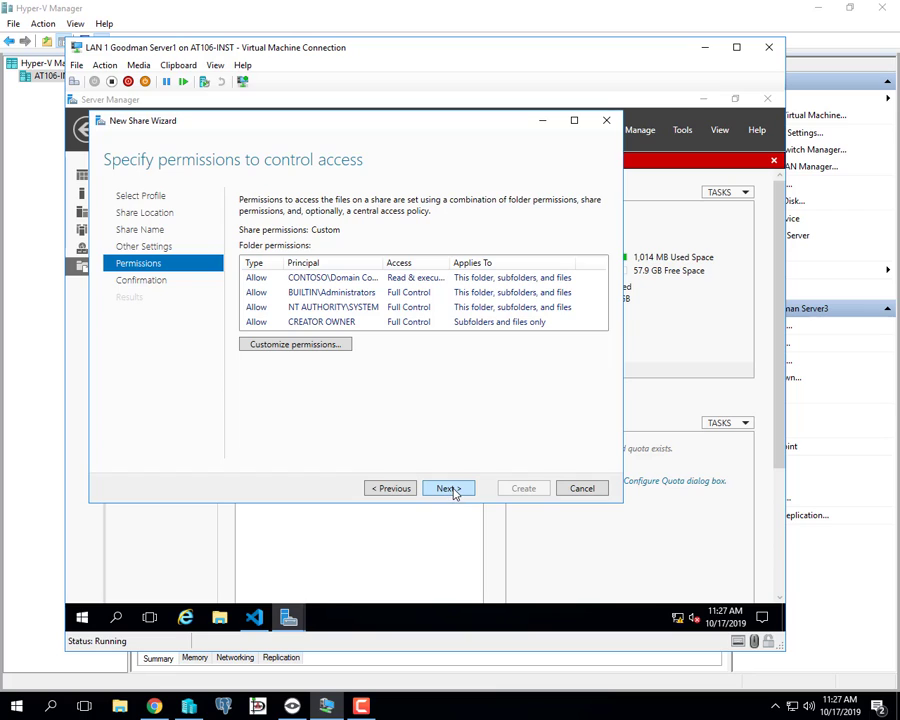
Create the AppDeploy$ share at E:\Shares\AppDeploy$ on server3, then open File Explorer.
click(451, 489)
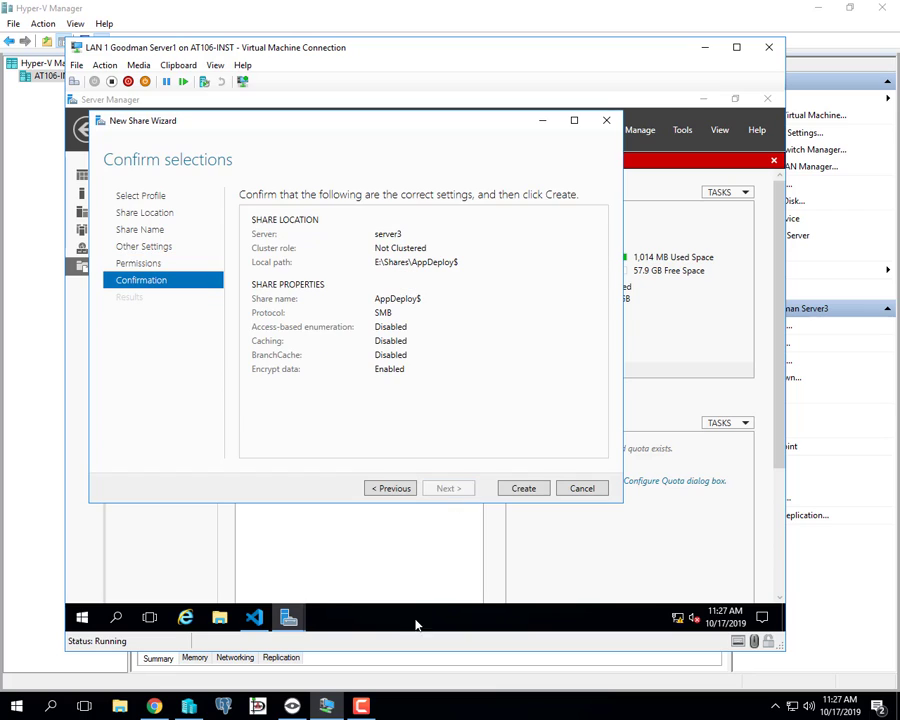
click(521, 490)
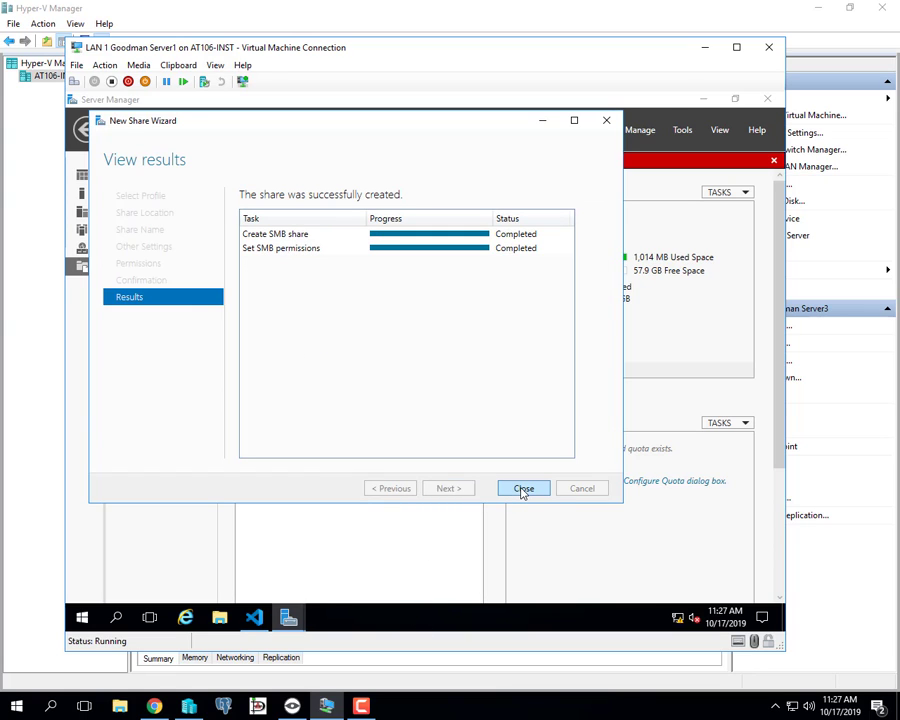
click(522, 489)
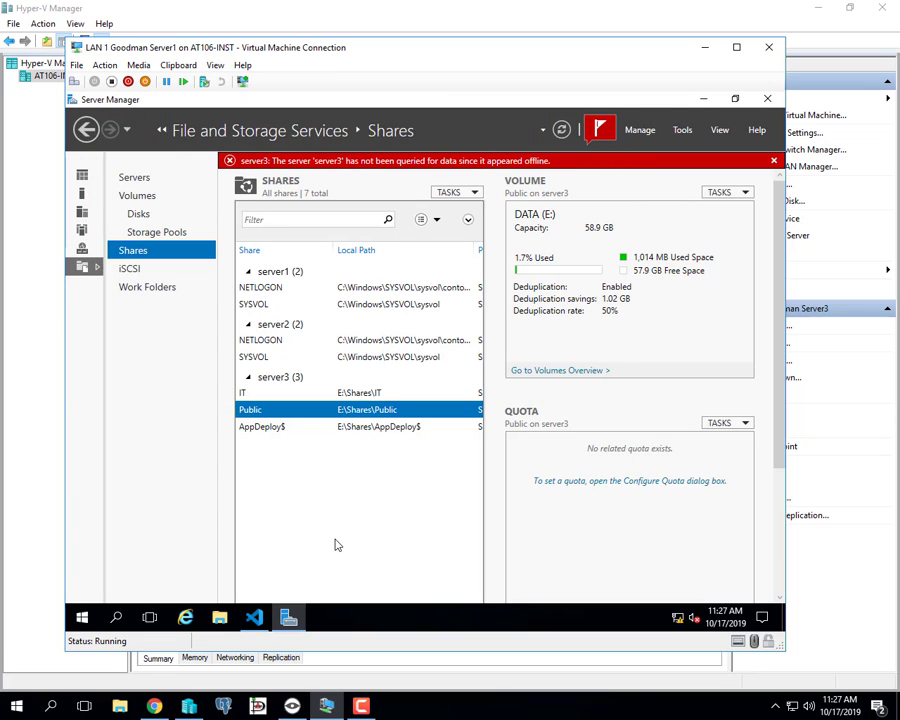
click(220, 618)
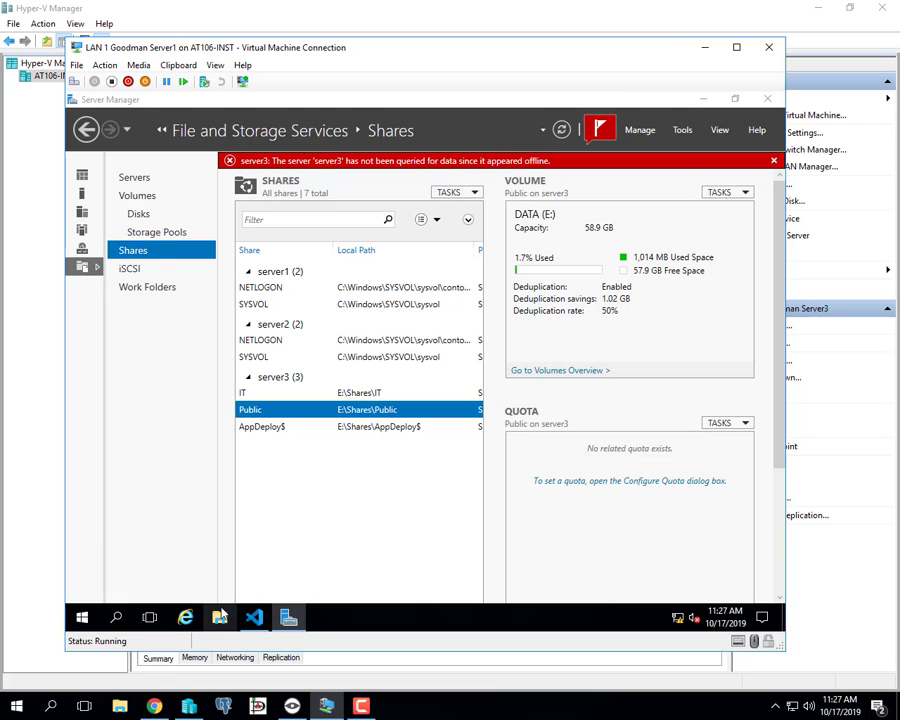
Browse to \\server3 in the File Explorer address bar.
click(322, 143)
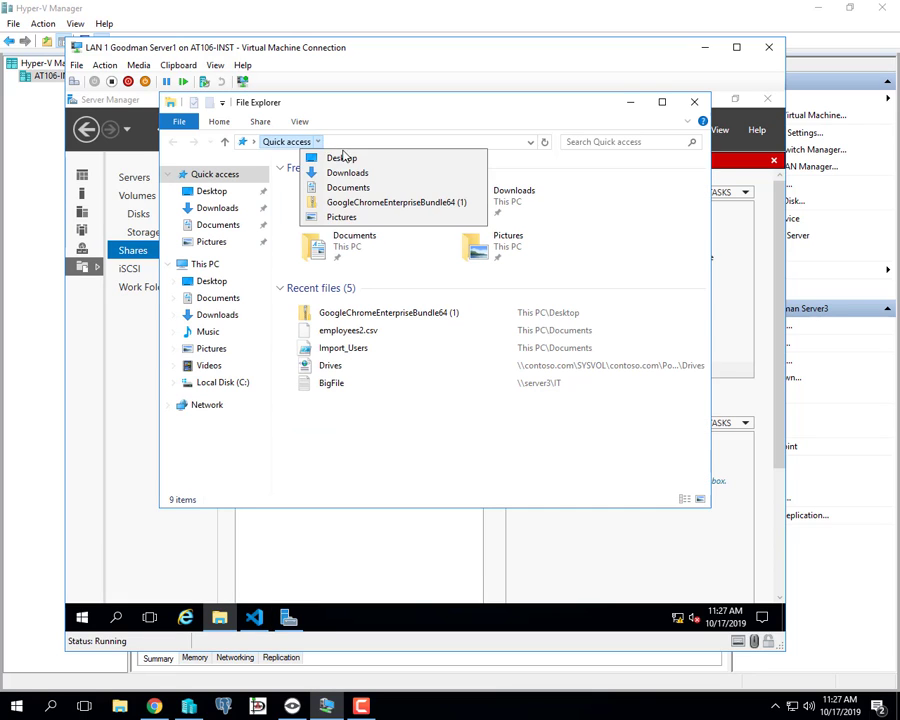
click(356, 147)
click(358, 141)
text(\\server3)
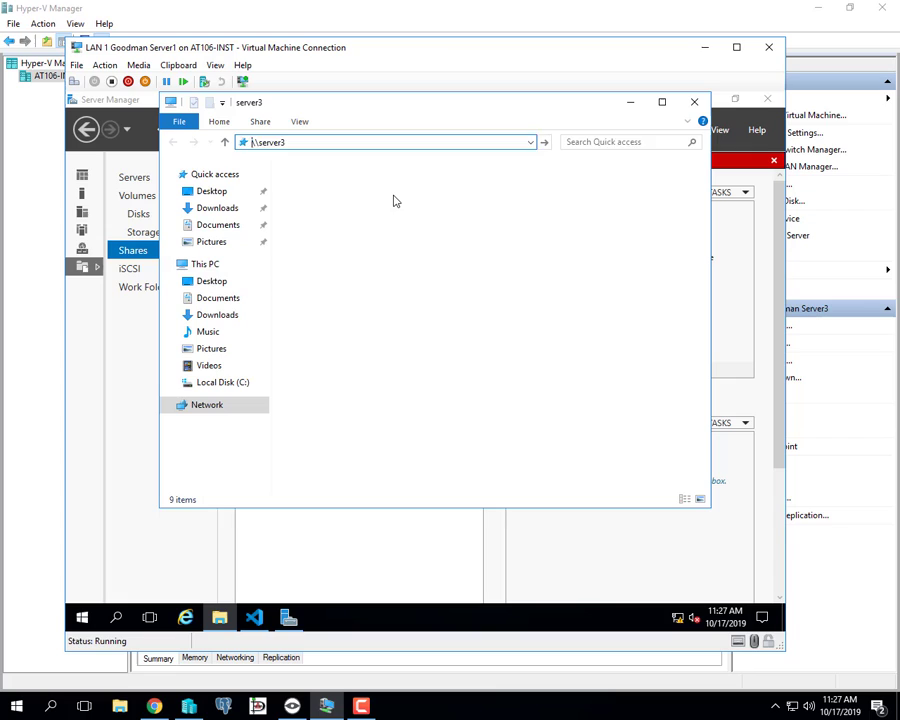
key(Return)
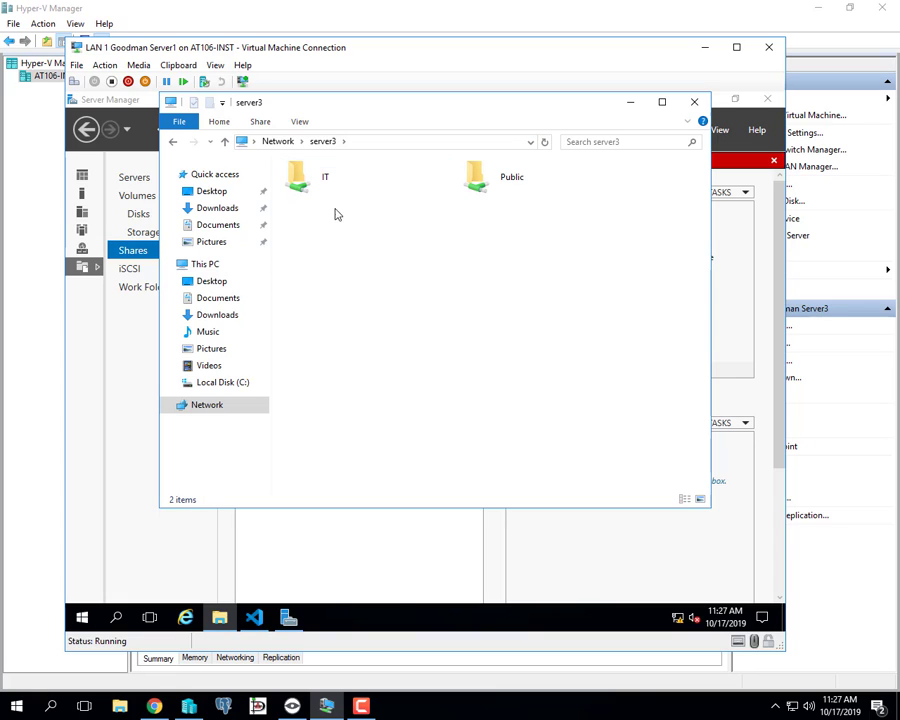
Paste and open \\server3\AppDeploy$, then minimize the server VM connection window.
click(375, 139)
right_click(374, 140)
click(409, 198)
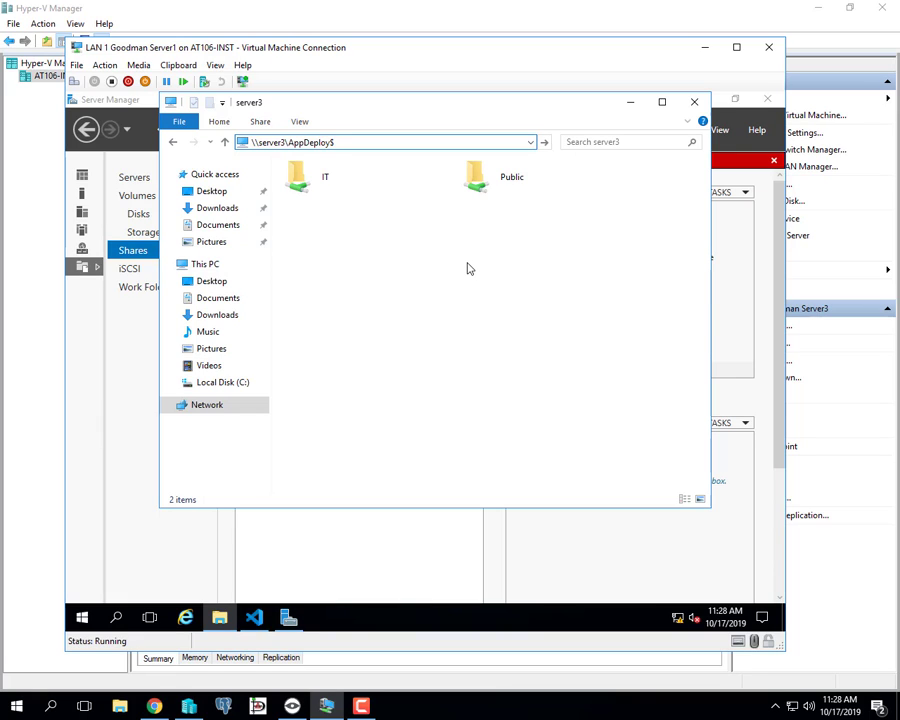
key(Return)
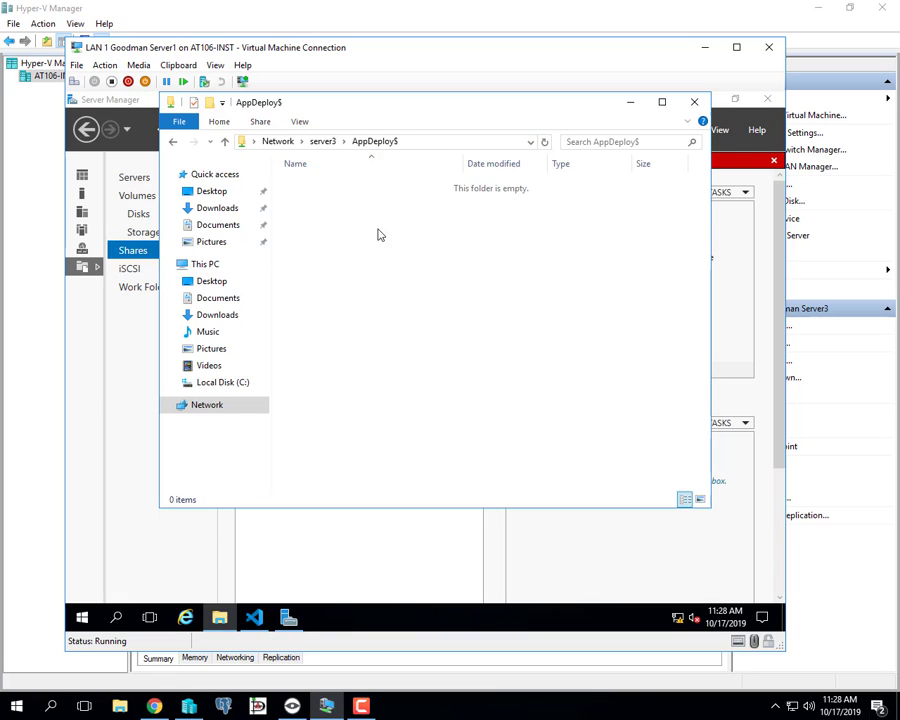
click(706, 48)
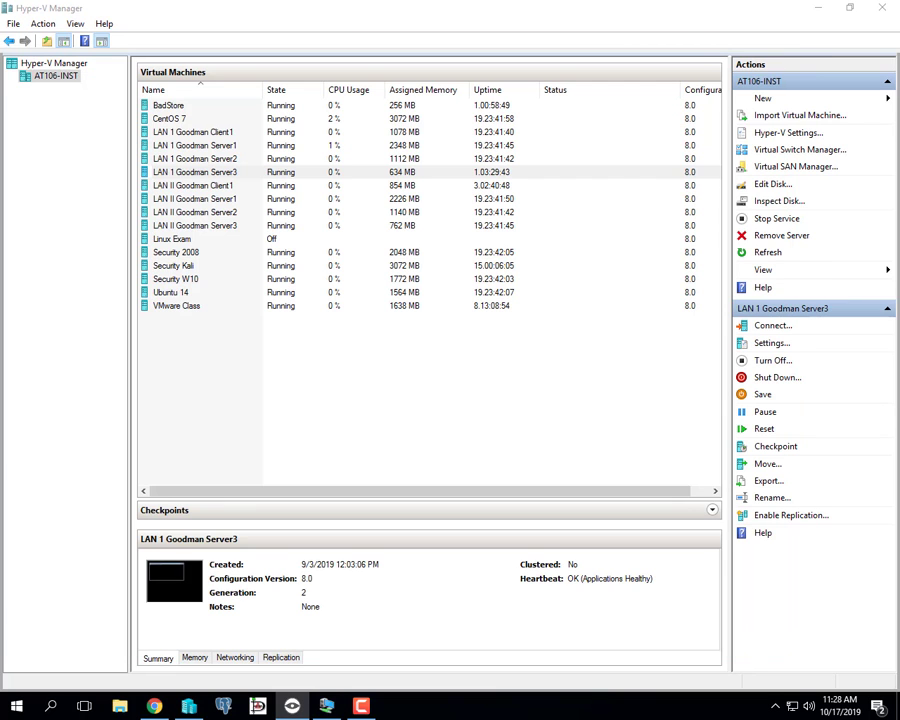
Drag the GoogleChromeStandaloneEnterprise64 installer from the desktop into the AppDeploy$ folder window.
click(323, 710)
click(325, 708)
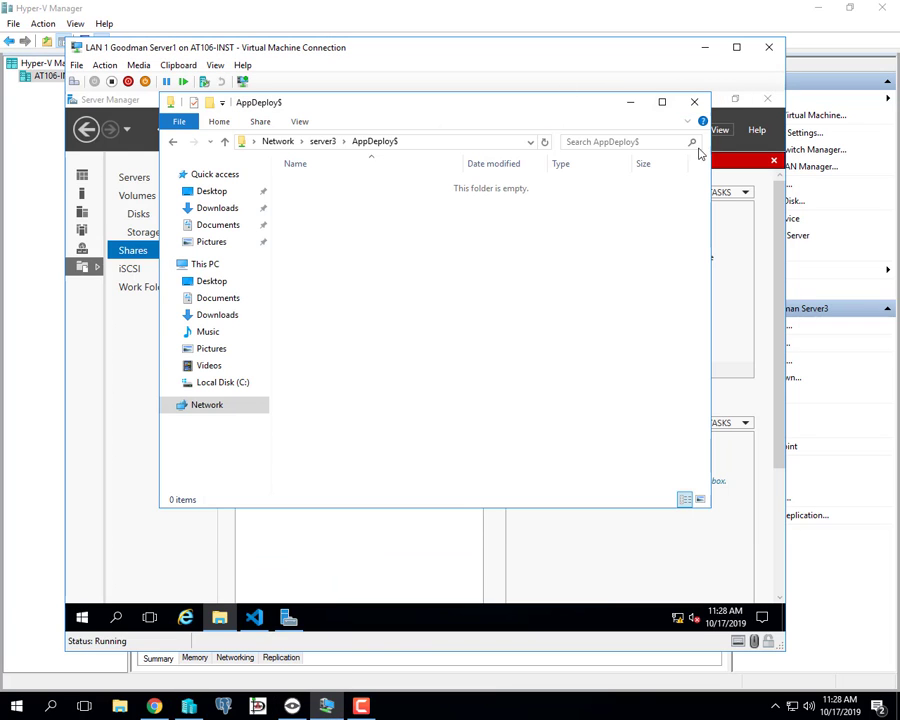
drag(492, 104, 492, 150)
click(704, 99)
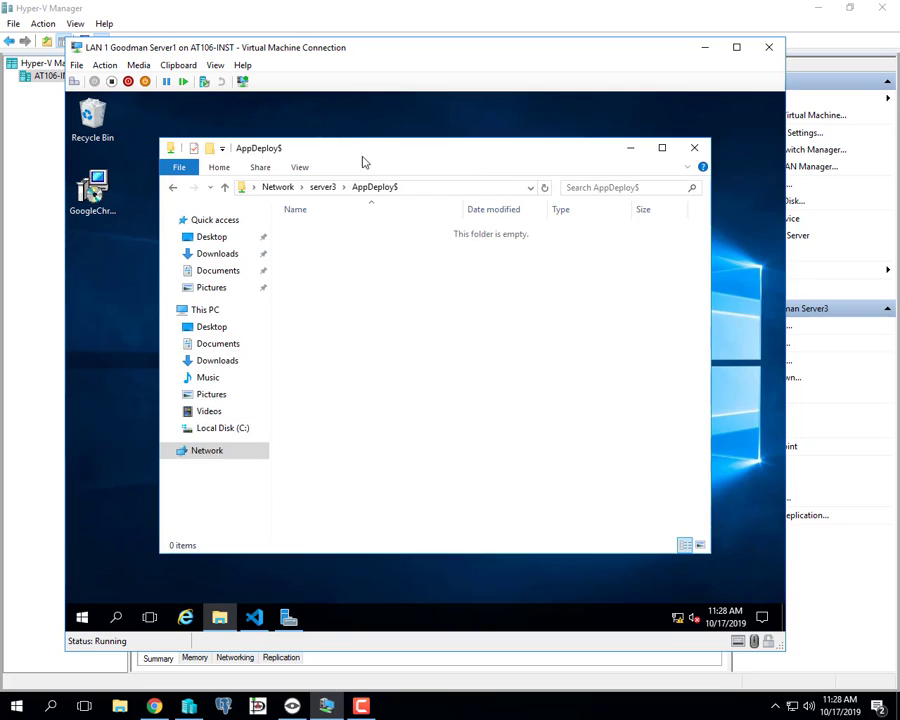
drag(365, 155, 404, 146)
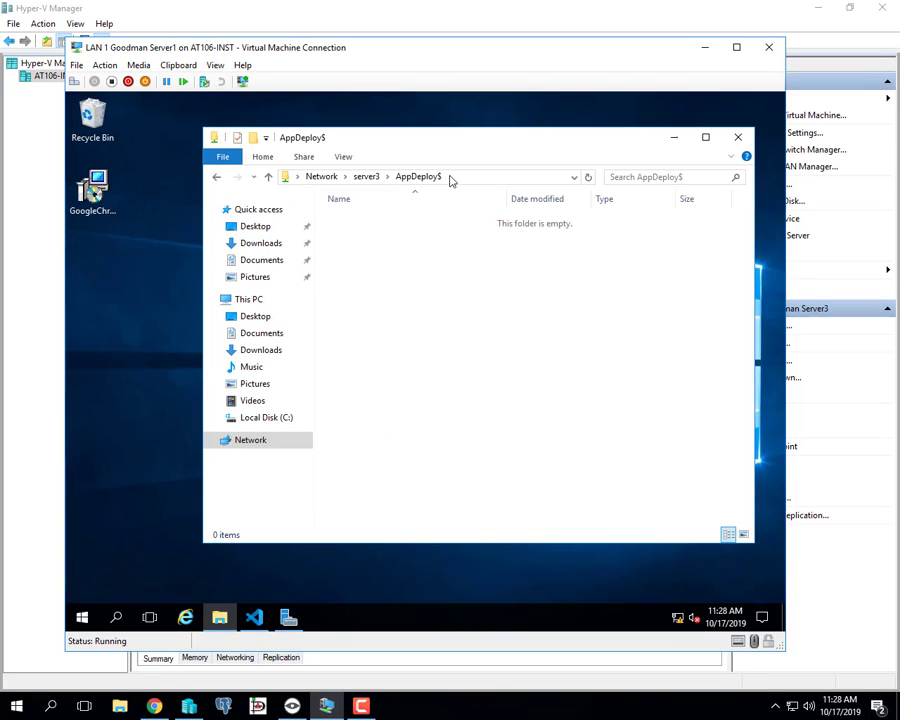
click(96, 196)
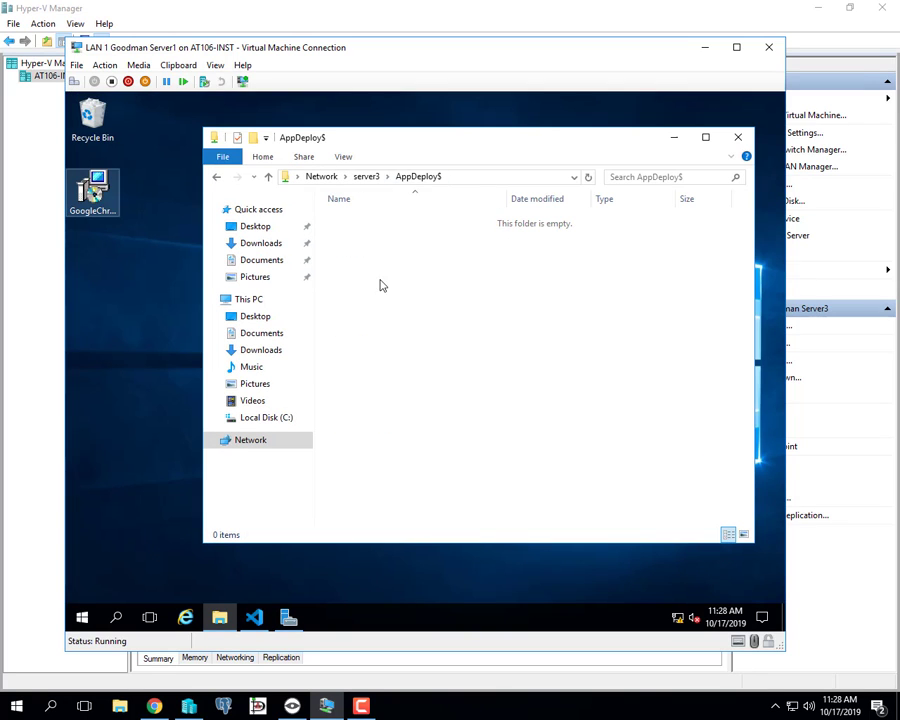
drag(336, 292, 403, 284)
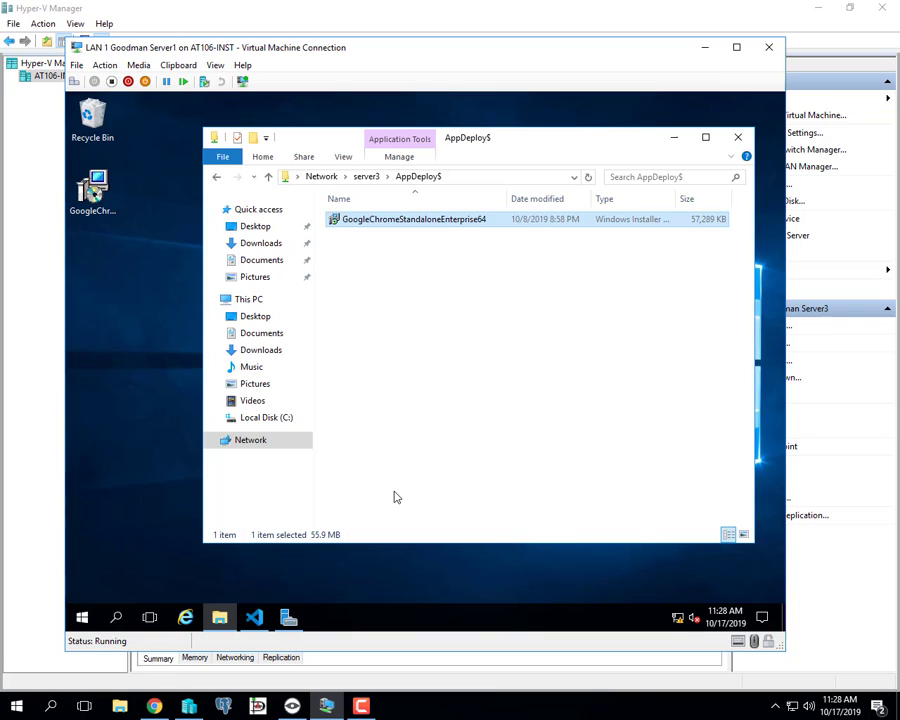
Check the \\server3\AppDeploy$ path and the installer's properties, then close the folder window.
click(470, 177)
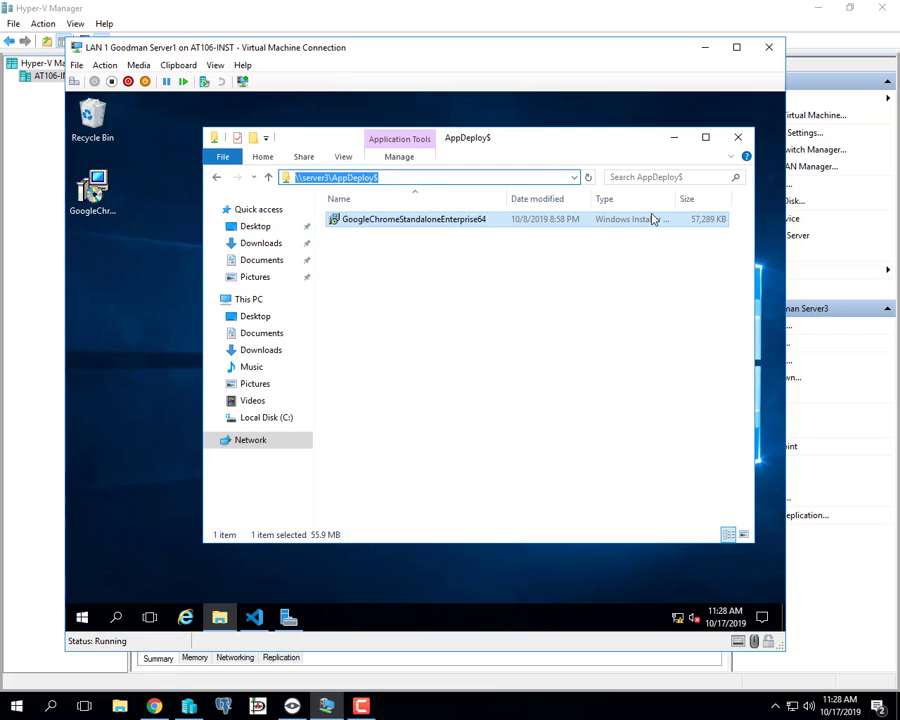
right_click(474, 222)
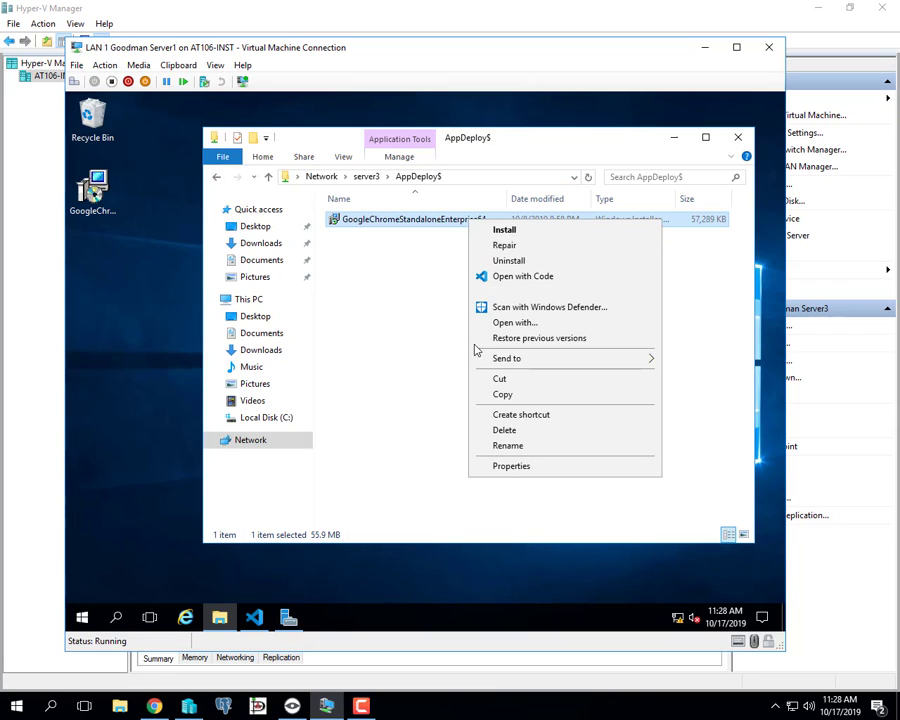
click(506, 464)
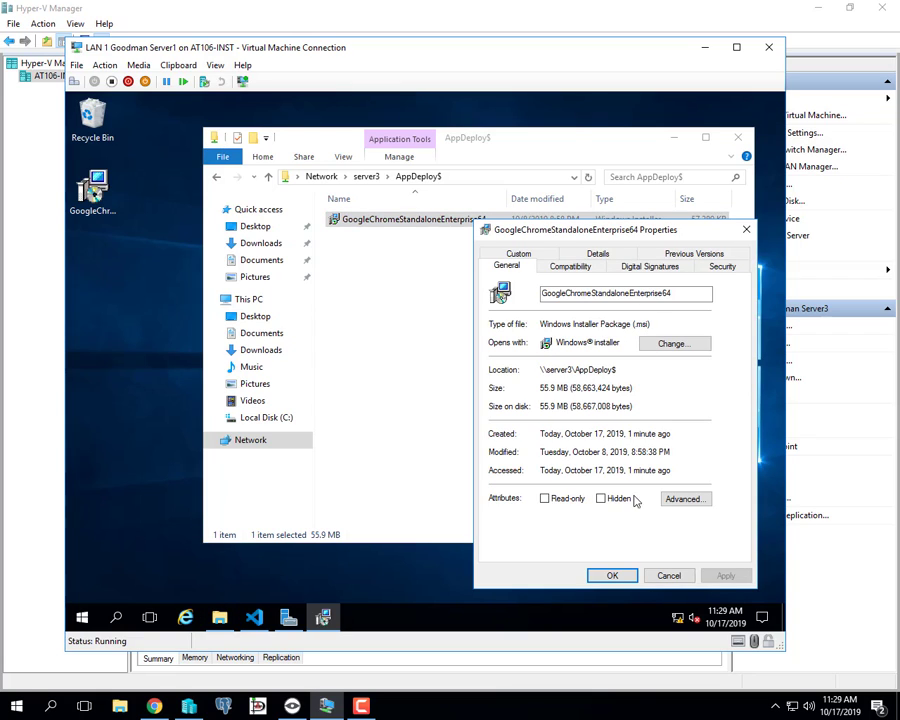
click(669, 576)
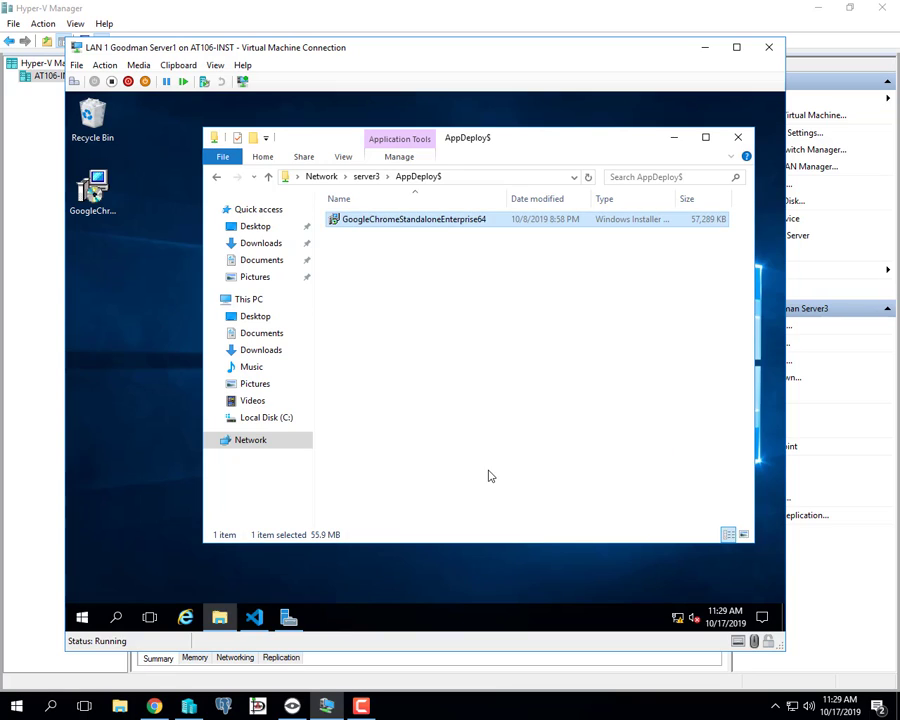
click(741, 138)
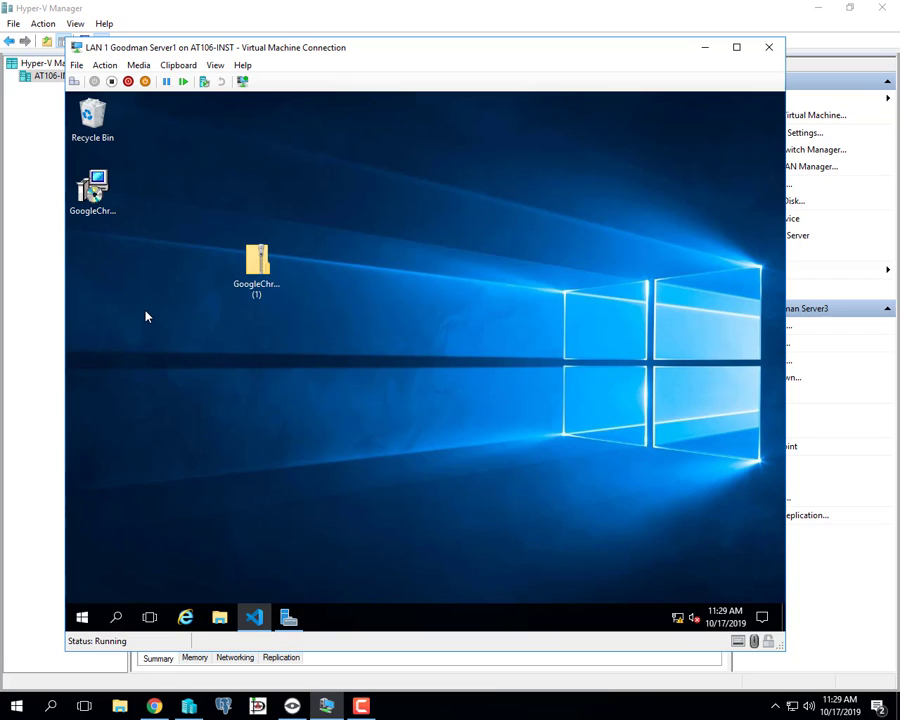
Drag the Chrome installer and Chrome zip into the Recycle Bin, then return to Server Manager.
drag(92, 190, 95, 125)
drag(257, 262, 199, 242)
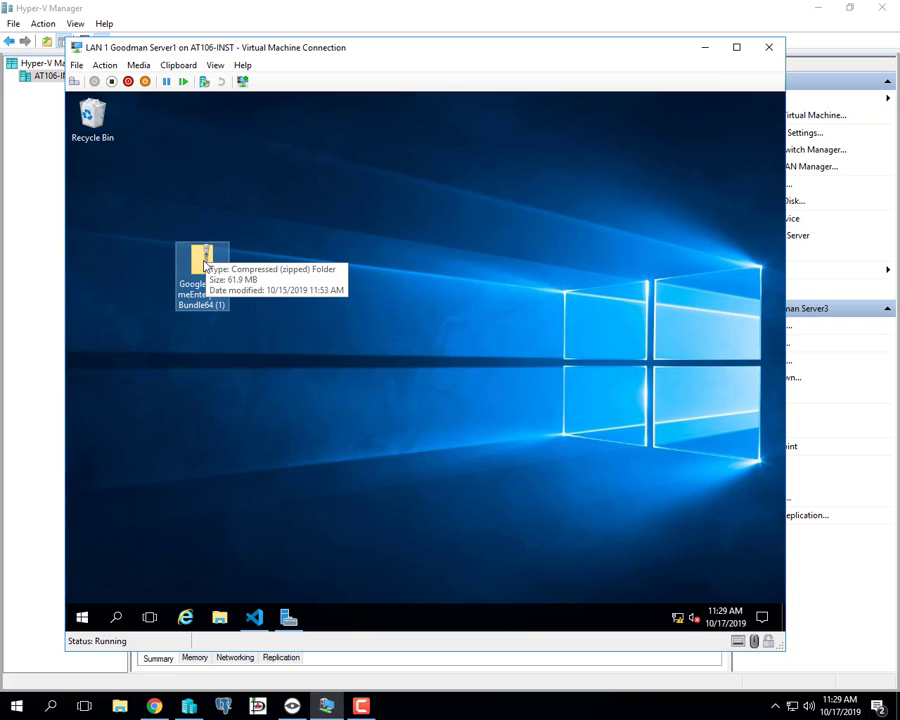
drag(204, 263, 100, 130)
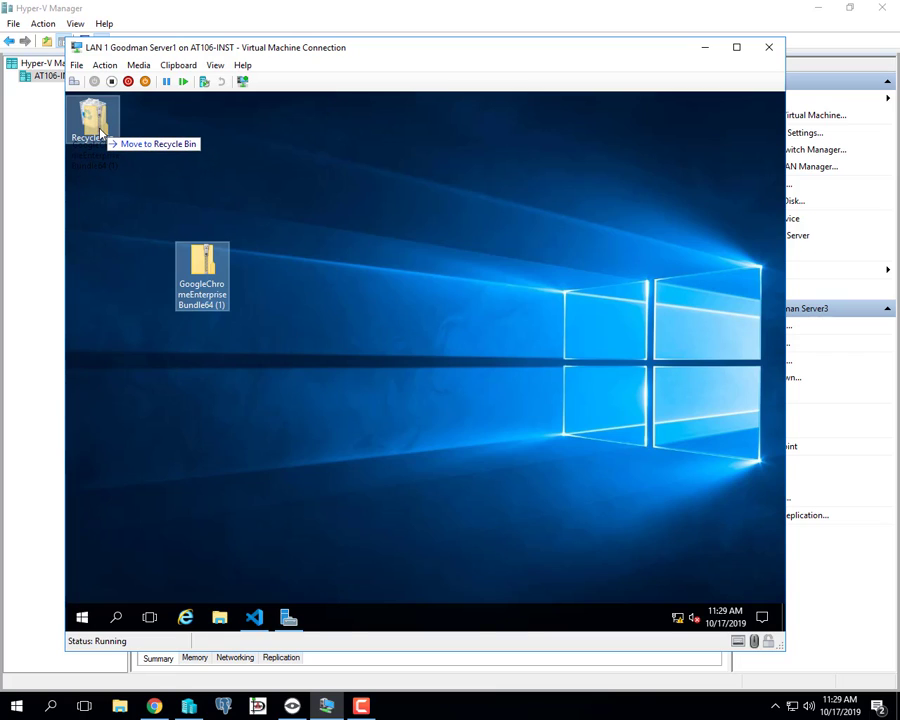
mouse_move(100, 130)
mouse_down()
mouse_move(220, 215)
mouse_move(128, 140)
mouse_move(100, 131)
mouse_up()
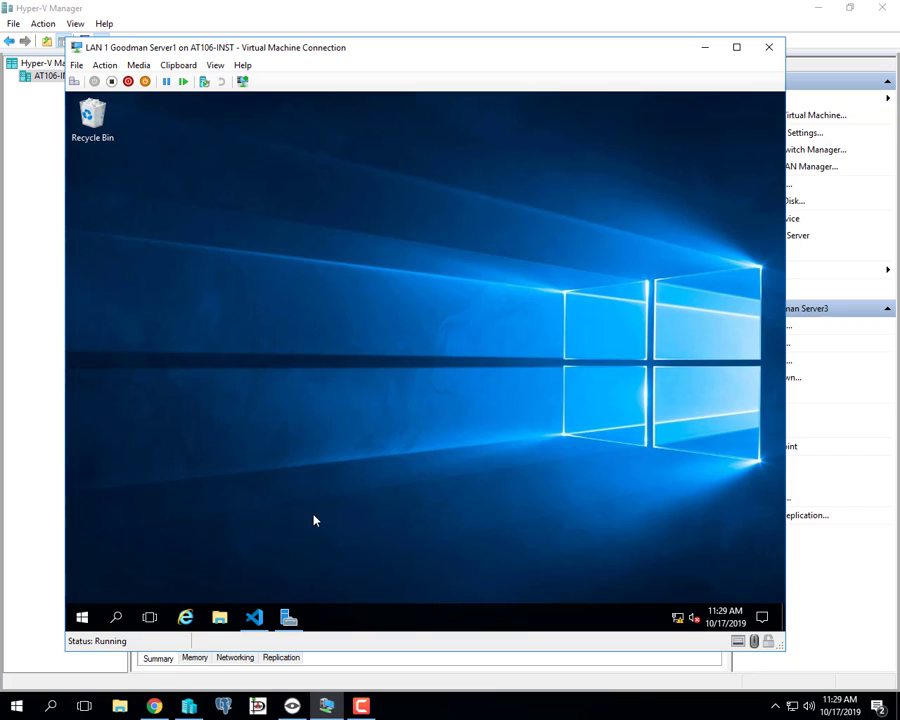
click(288, 617)
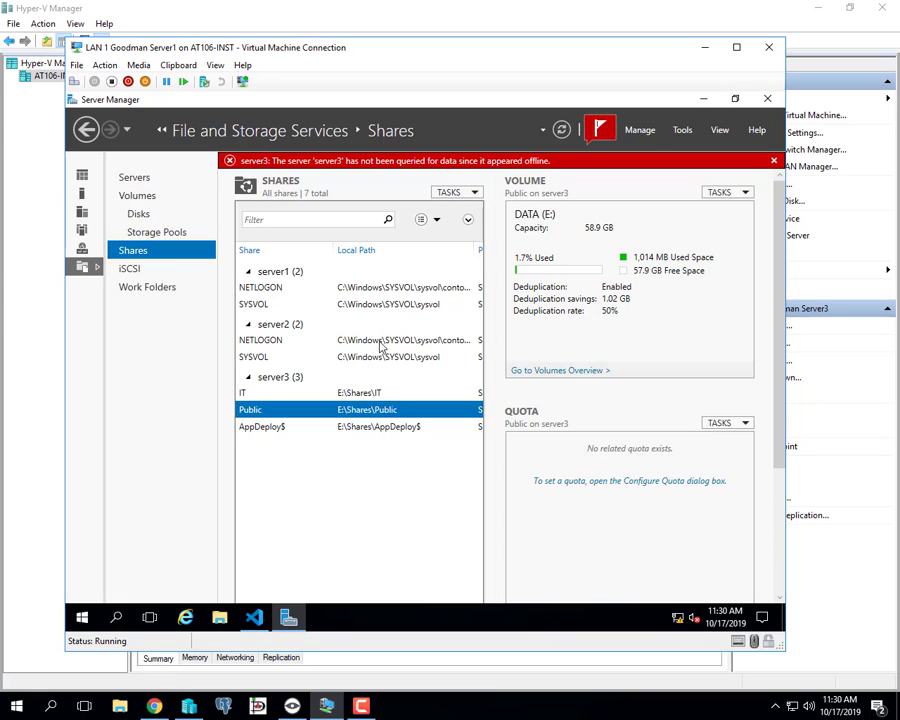
Launch Group Policy Management and confirm the S101 OU has no linked GPOs.
click(685, 131)
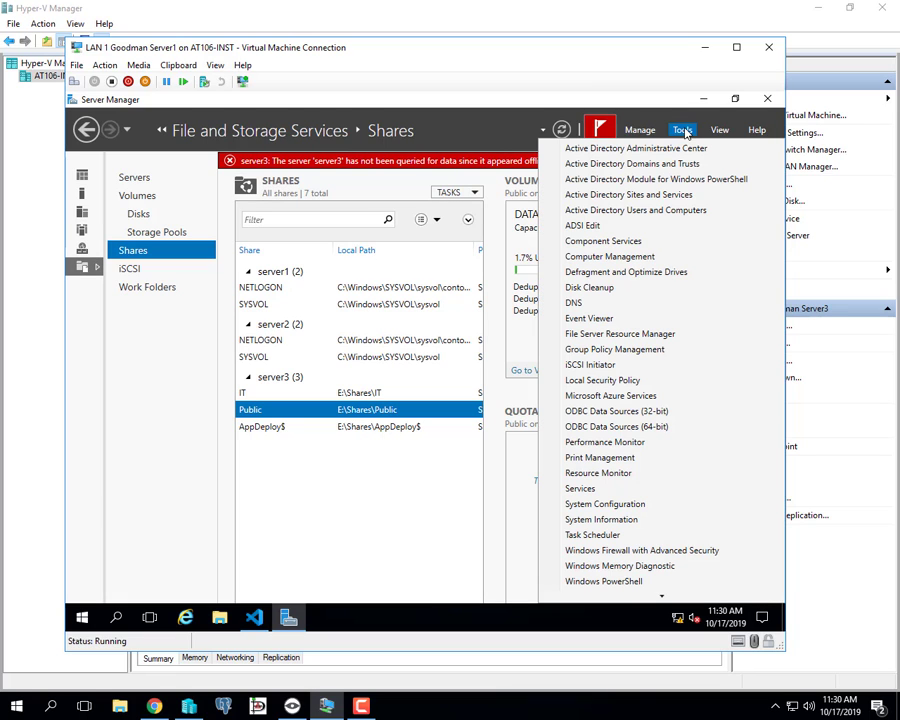
click(652, 352)
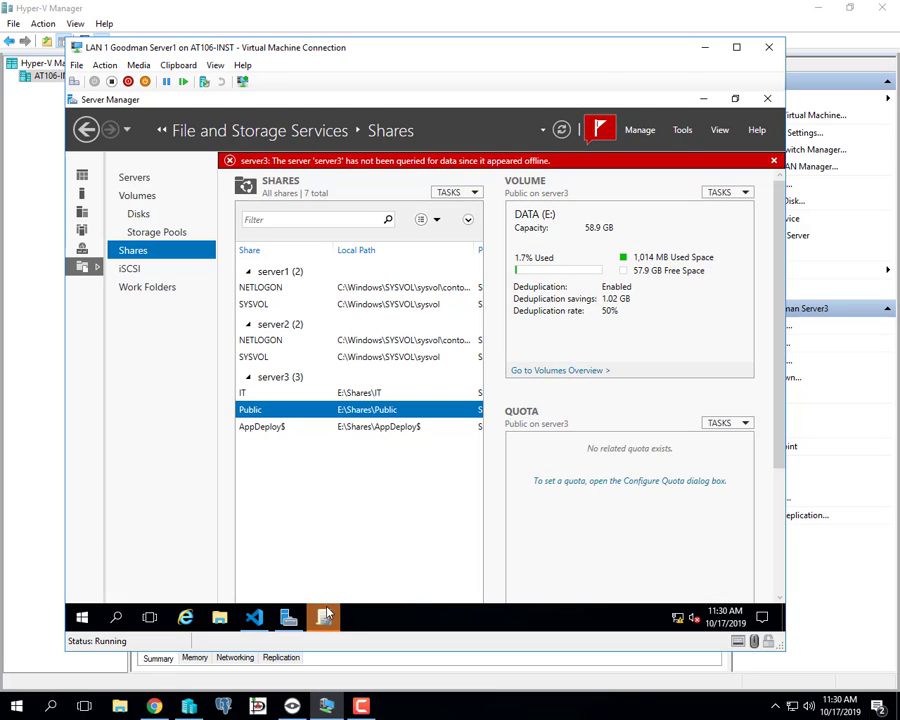
mouse_move(326, 614)
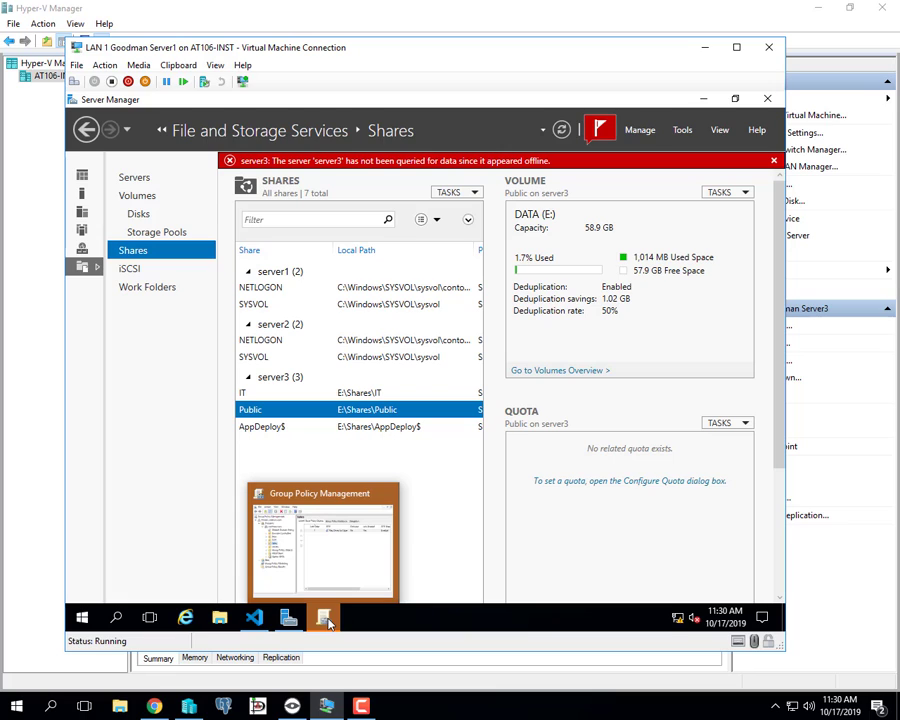
click(328, 620)
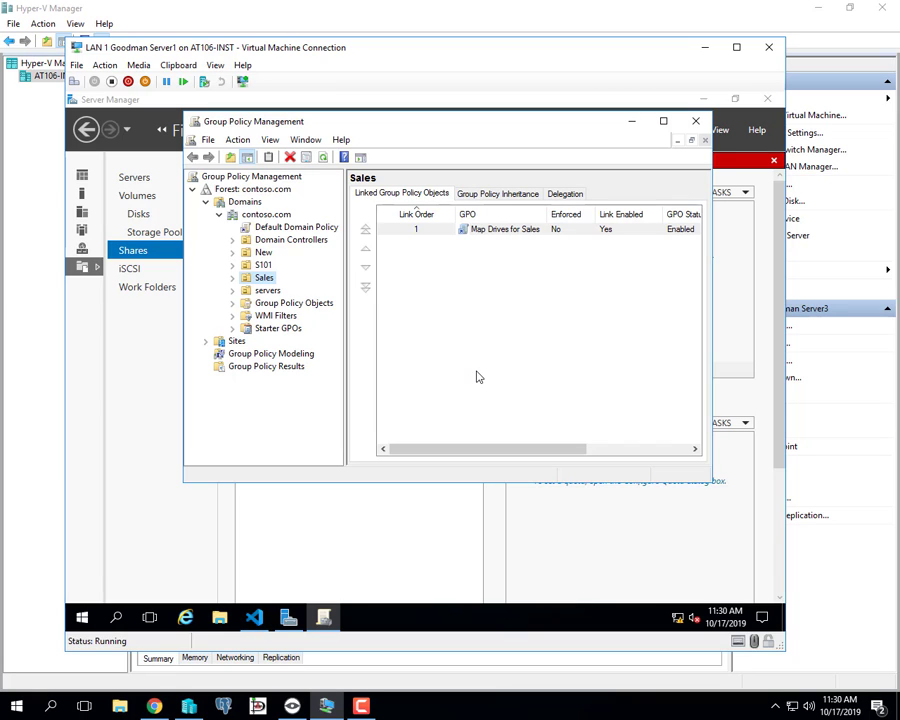
click(262, 266)
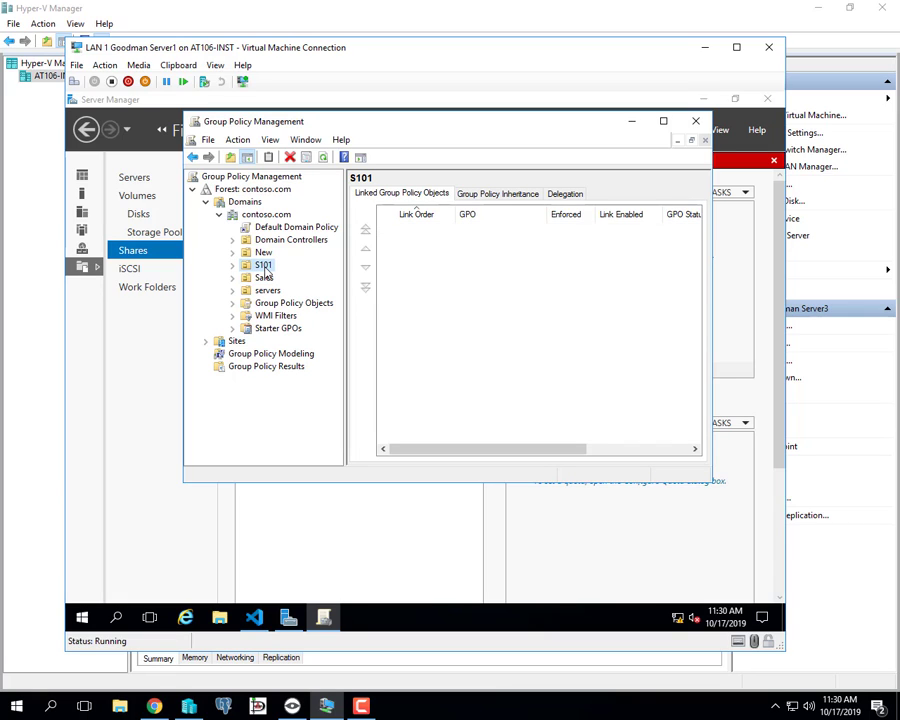
click(289, 621)
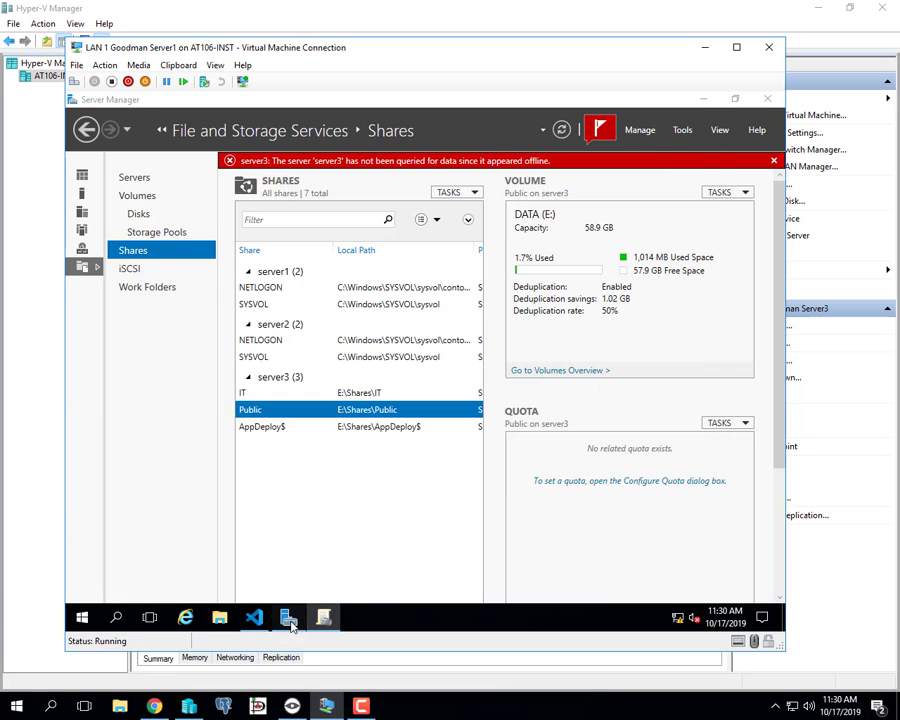
click(680, 131)
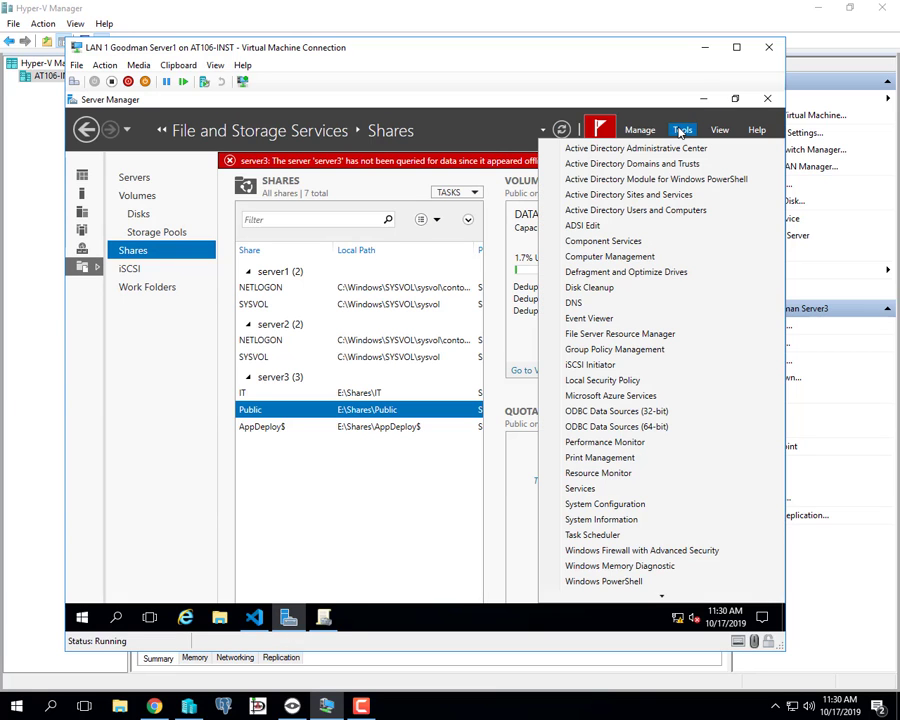
In Active Directory Users and Computers, confirm CLIENT1 sits in S101, not Computers, then close it.
click(637, 212)
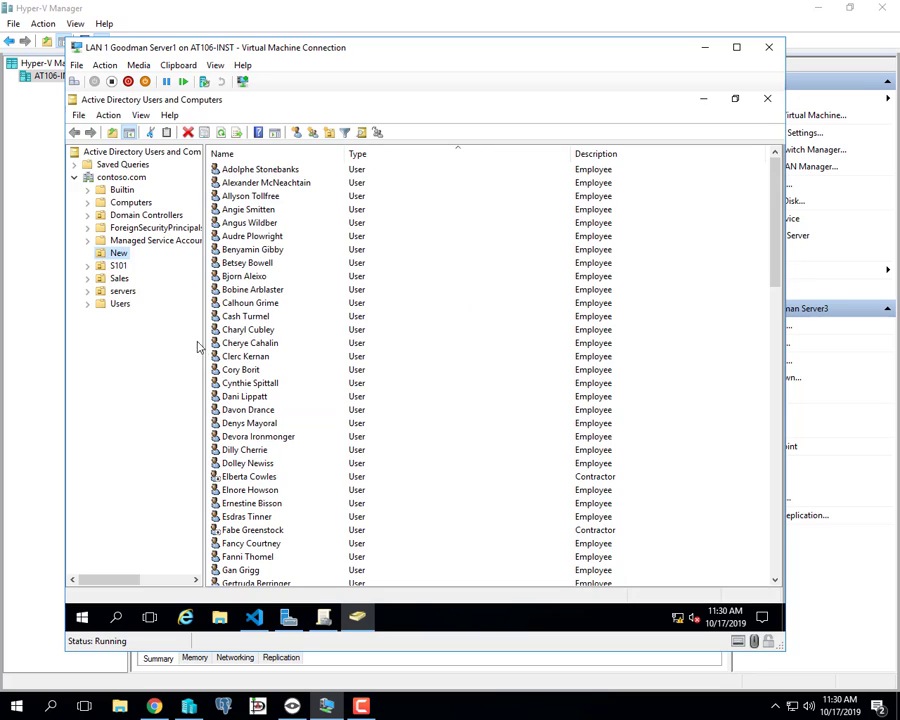
click(117, 265)
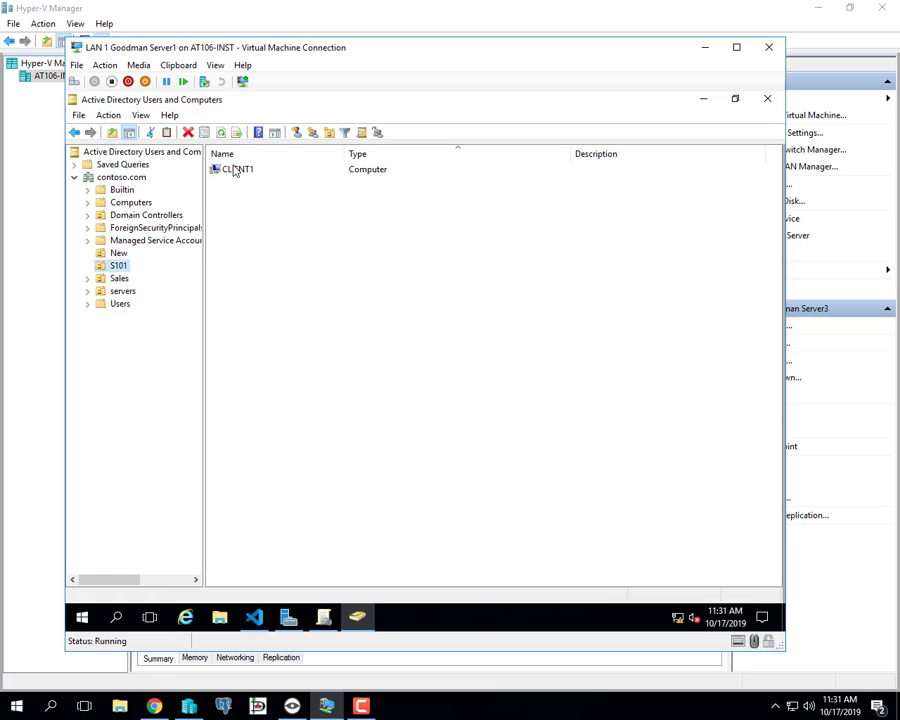
click(137, 206)
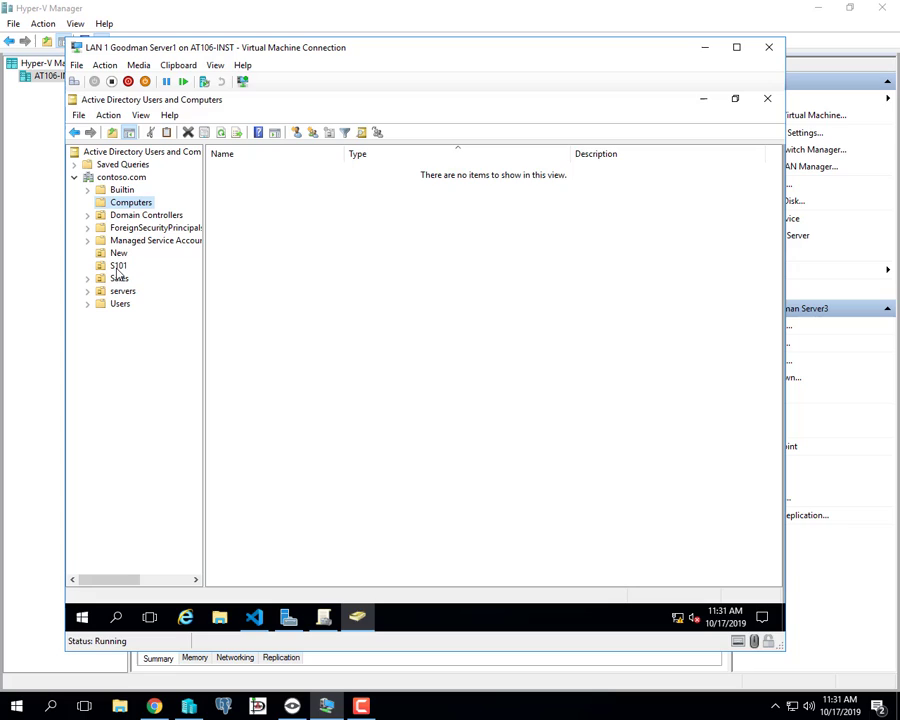
click(118, 266)
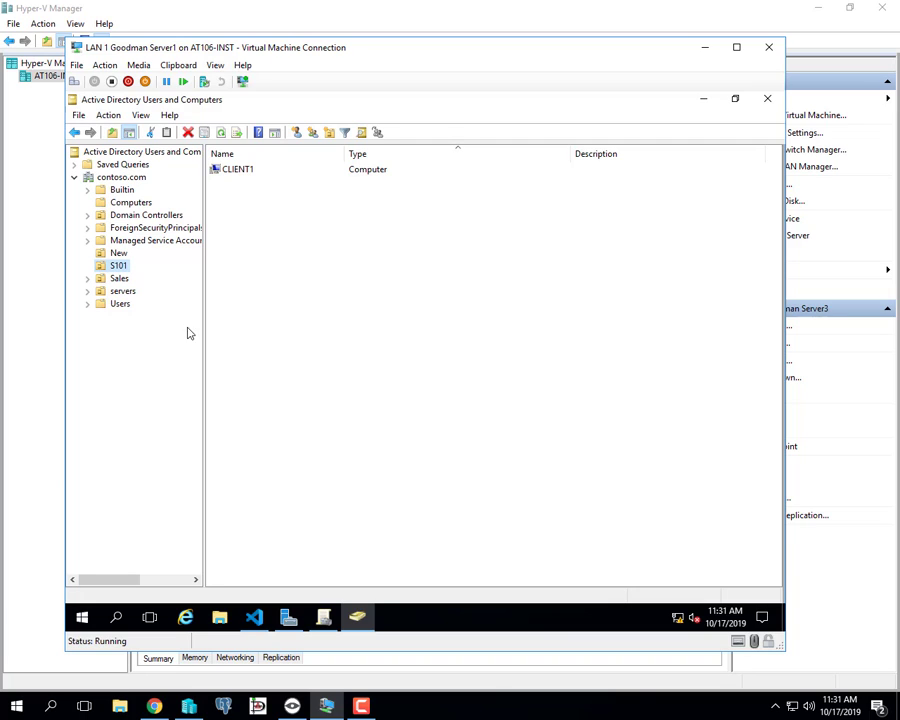
click(766, 102)
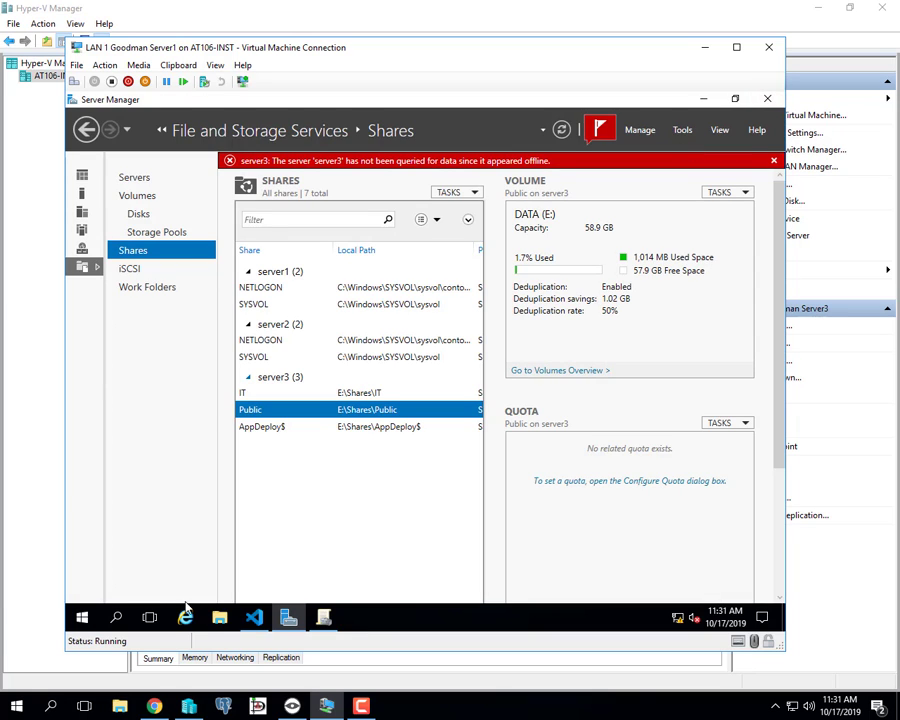
Bring Group Policy Management forward and open the context menu of the S101 OU.
click(323, 617)
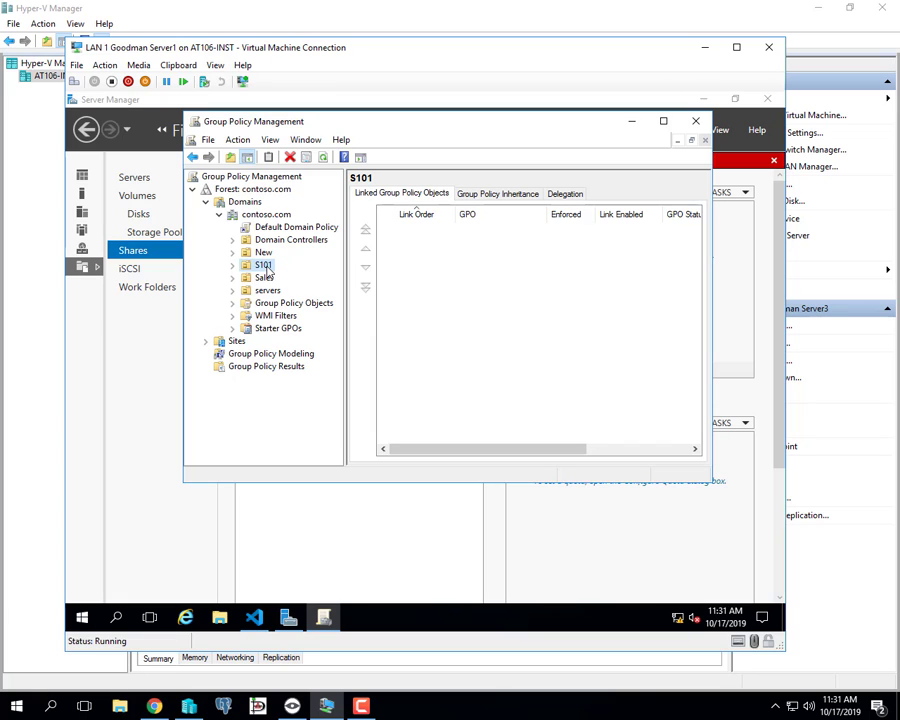
right_click(266, 270)
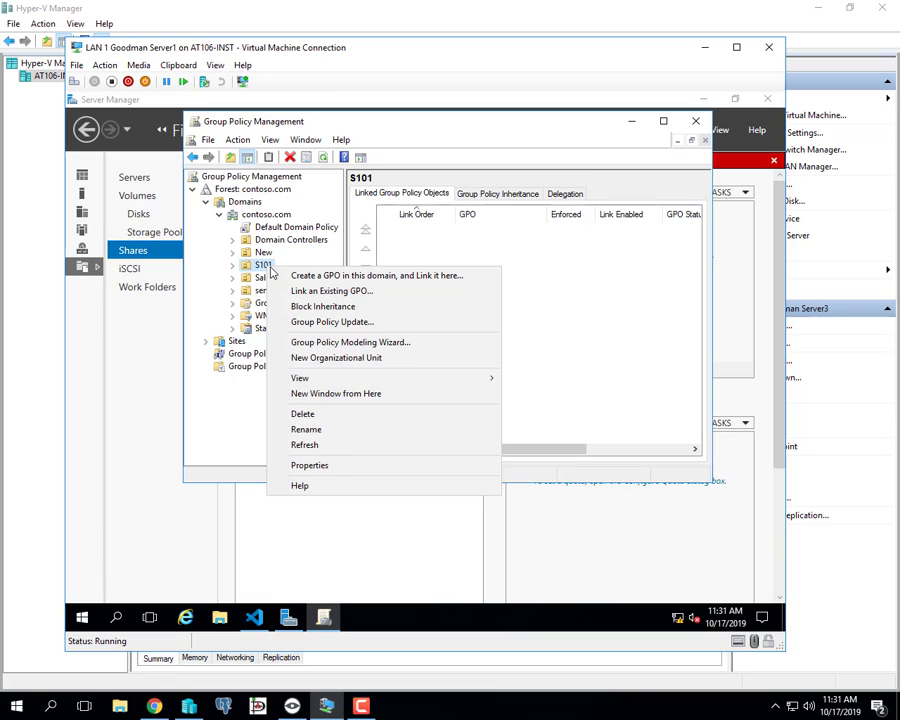
Create a GPO named 'Google Chrome Deploy' linked to the S101 OU.
click(318, 277)
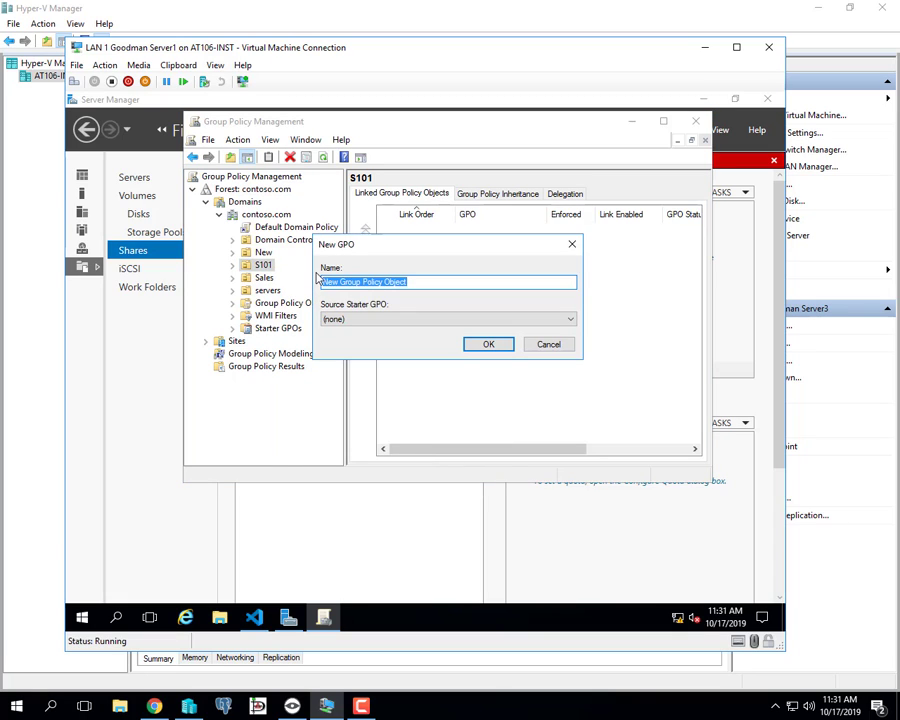
text(Google)
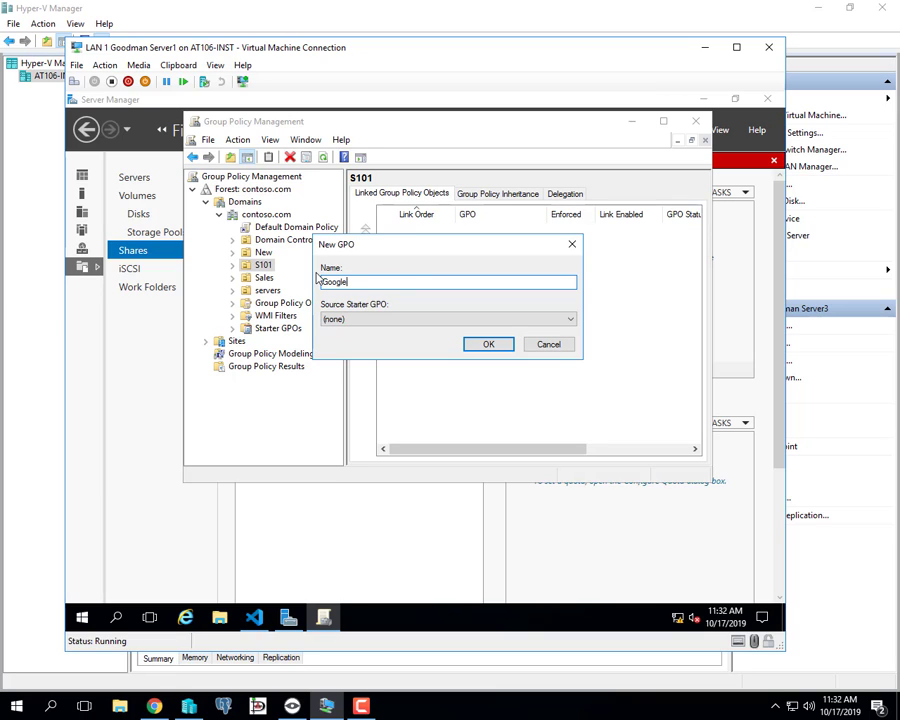
text( Chrome Deploy)
click(491, 346)
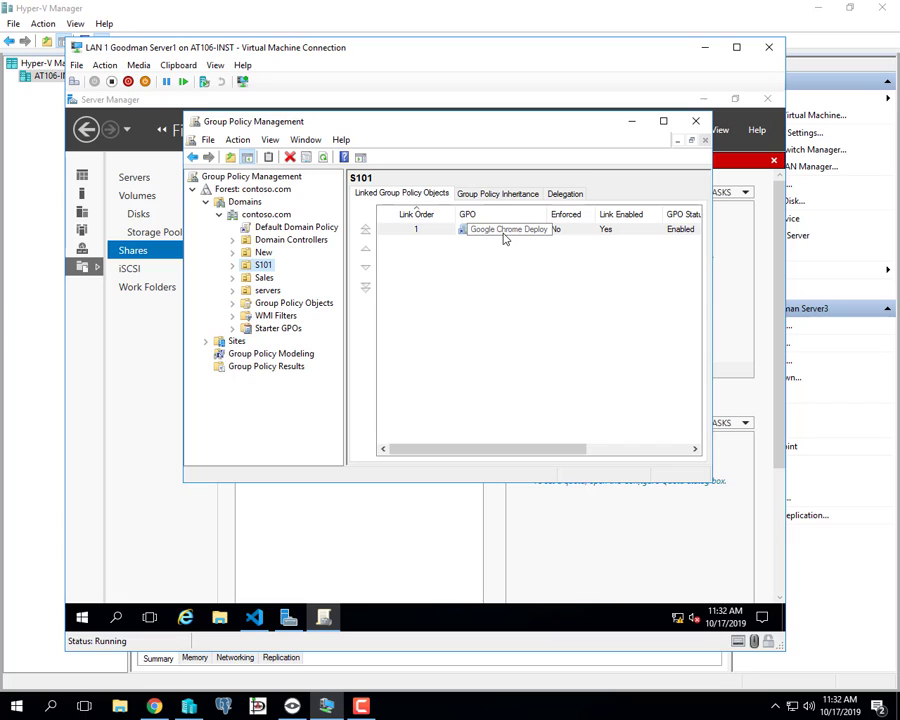
Edit the Google Chrome Deploy GPO and show Computer Configuration > Policies > Software Settings > Software installation.
right_click(504, 237)
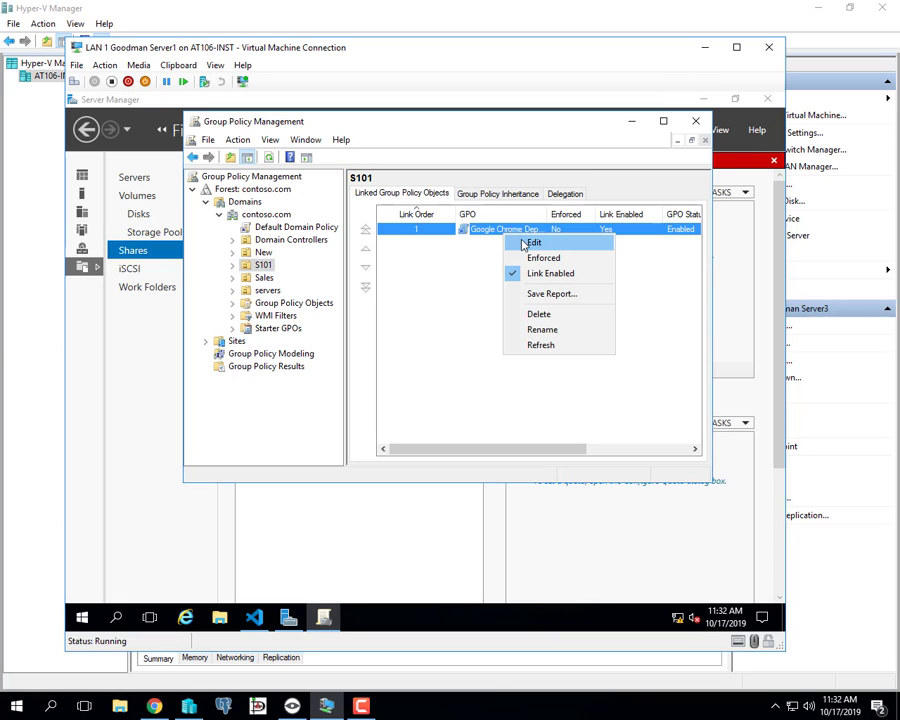
click(523, 244)
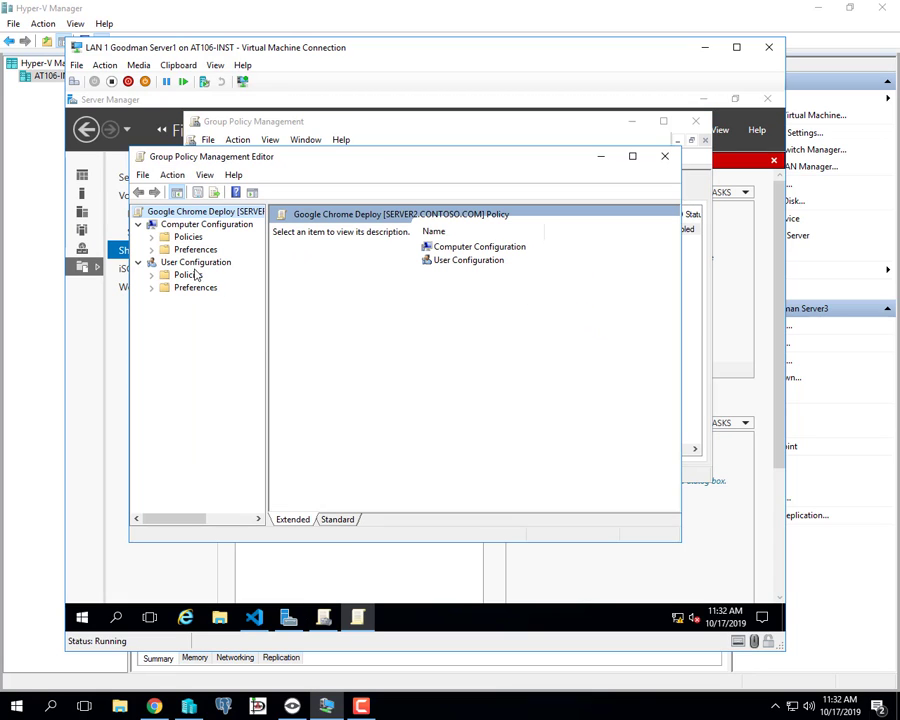
click(151, 236)
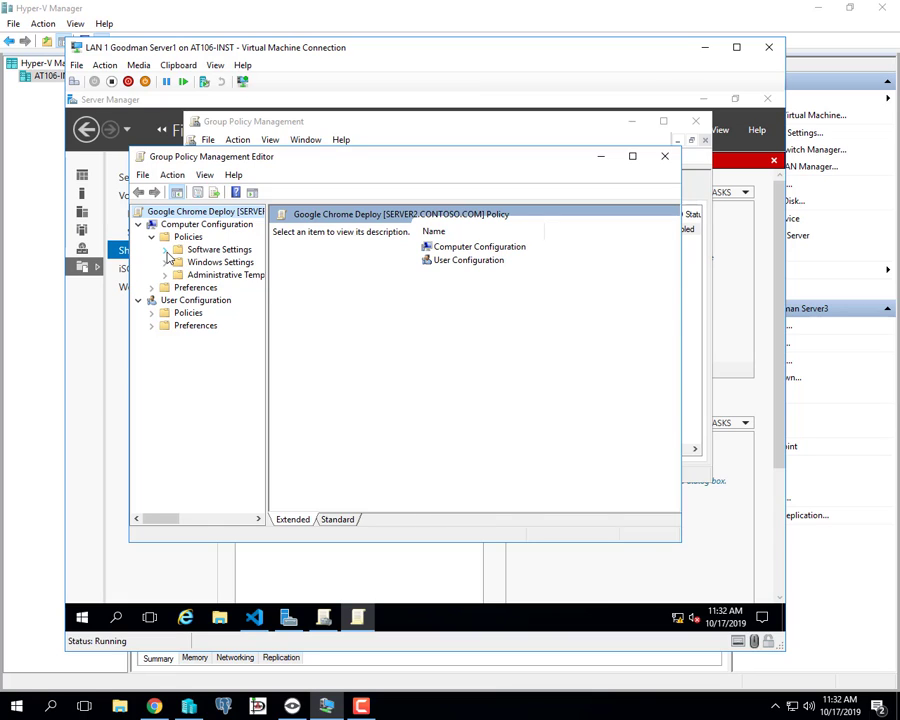
click(166, 250)
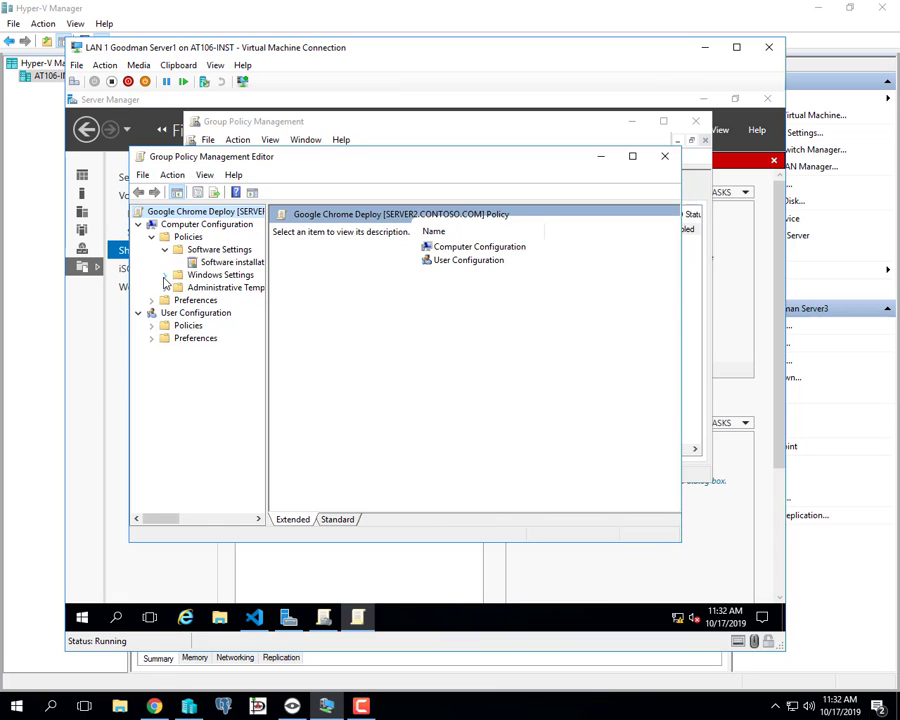
drag(268, 280, 297, 280)
click(248, 264)
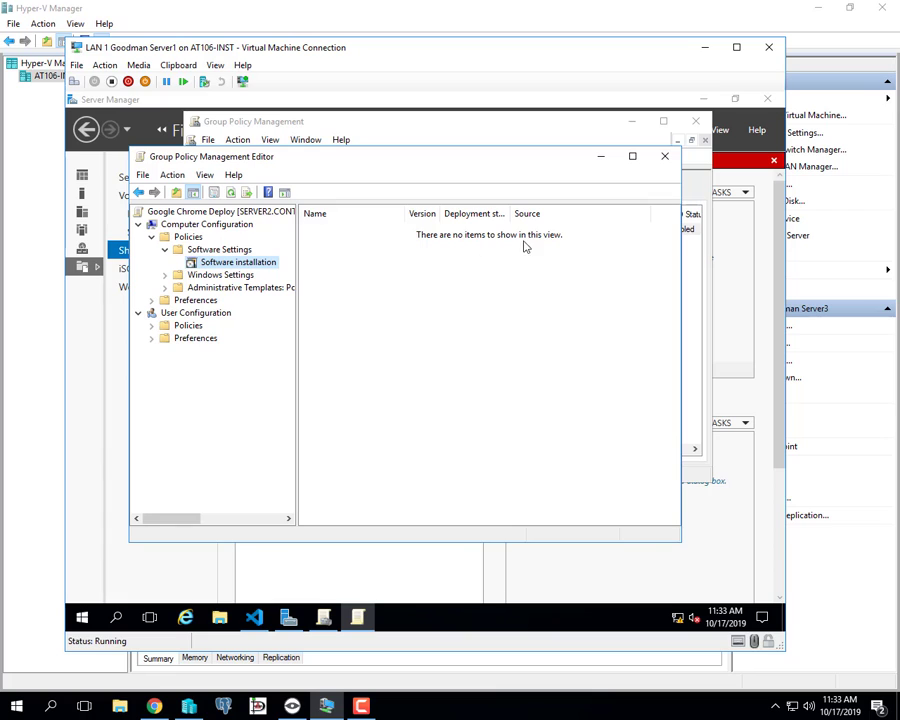
Start a new software package under Software installation.
right_click(263, 266)
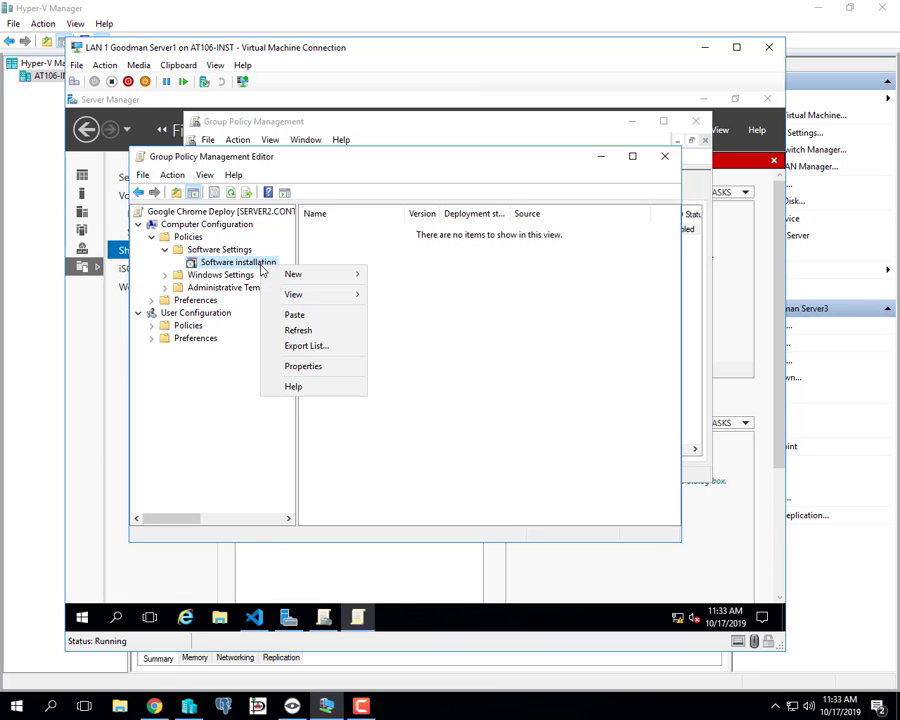
mouse_move(318, 279)
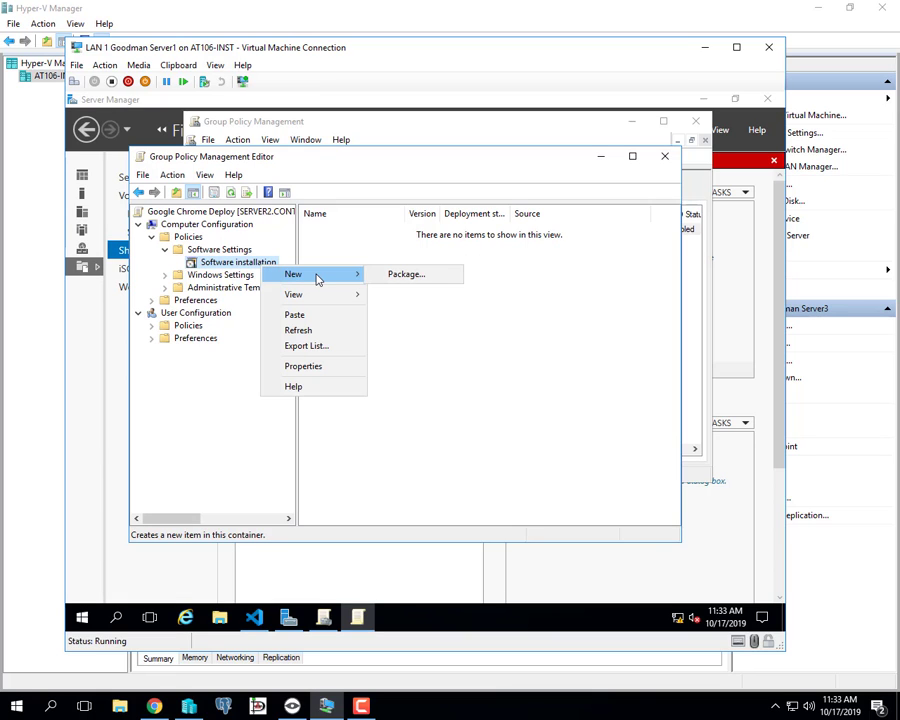
click(420, 279)
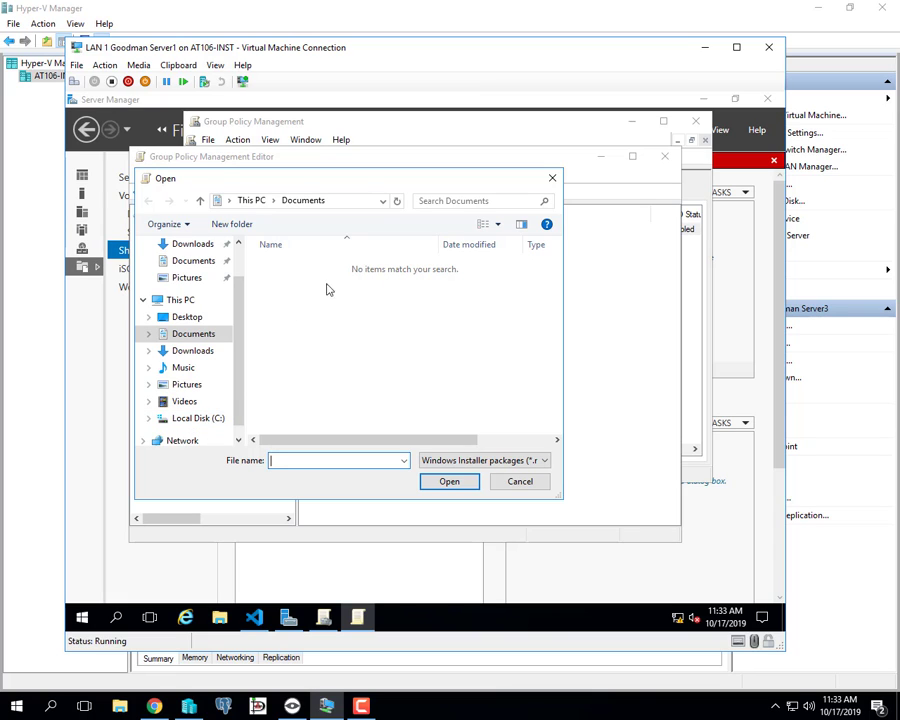
Browse to \\server3\AppDeploy$ and select the GoogleChromeStandaloneEnterprise64 installer.
click(335, 204)
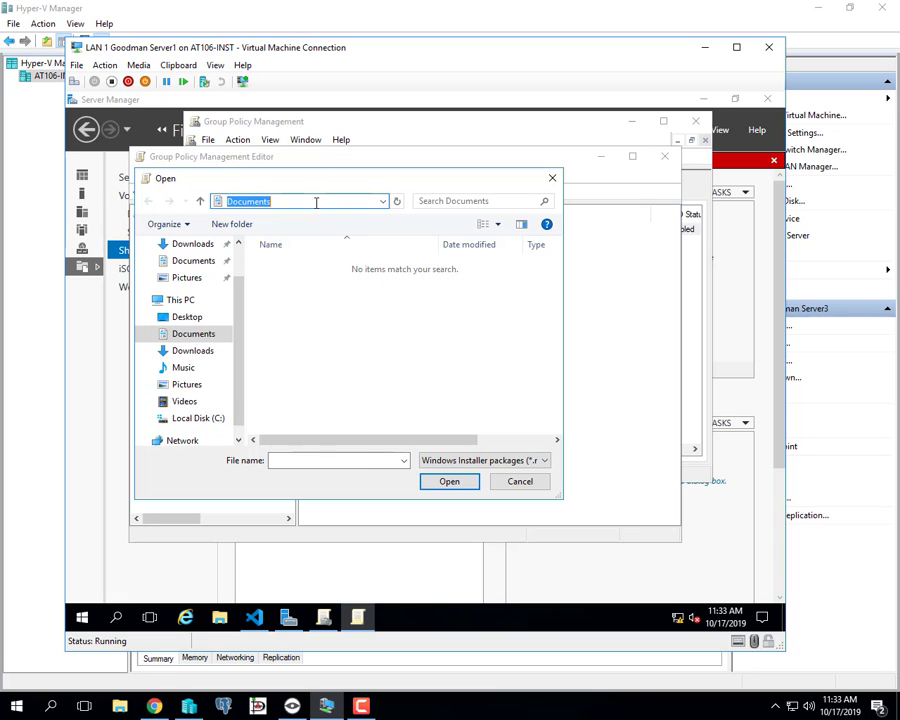
right_click(315, 201)
click(350, 263)
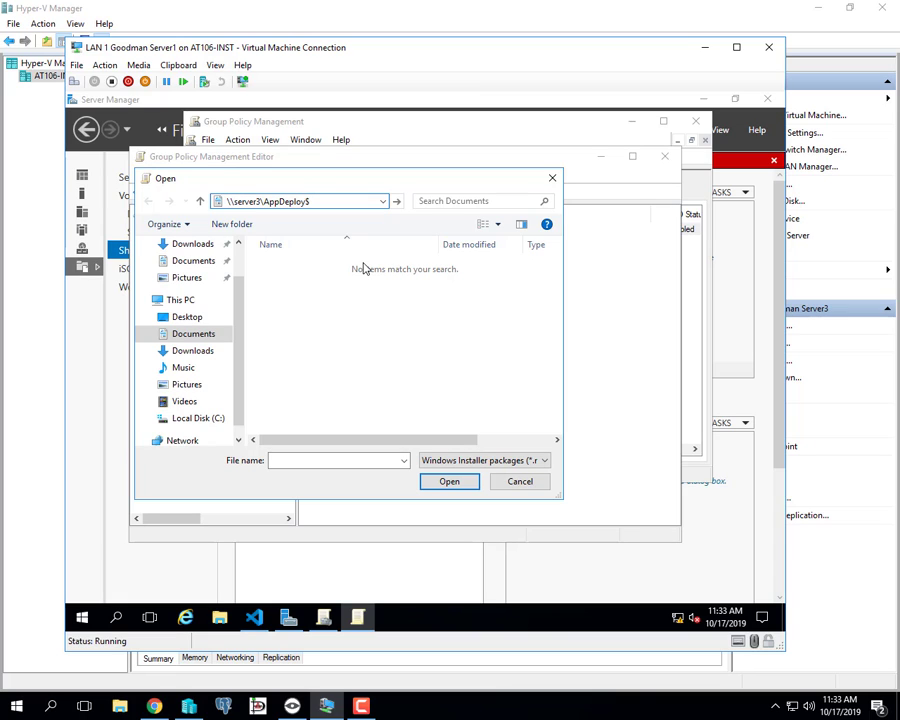
key(Return)
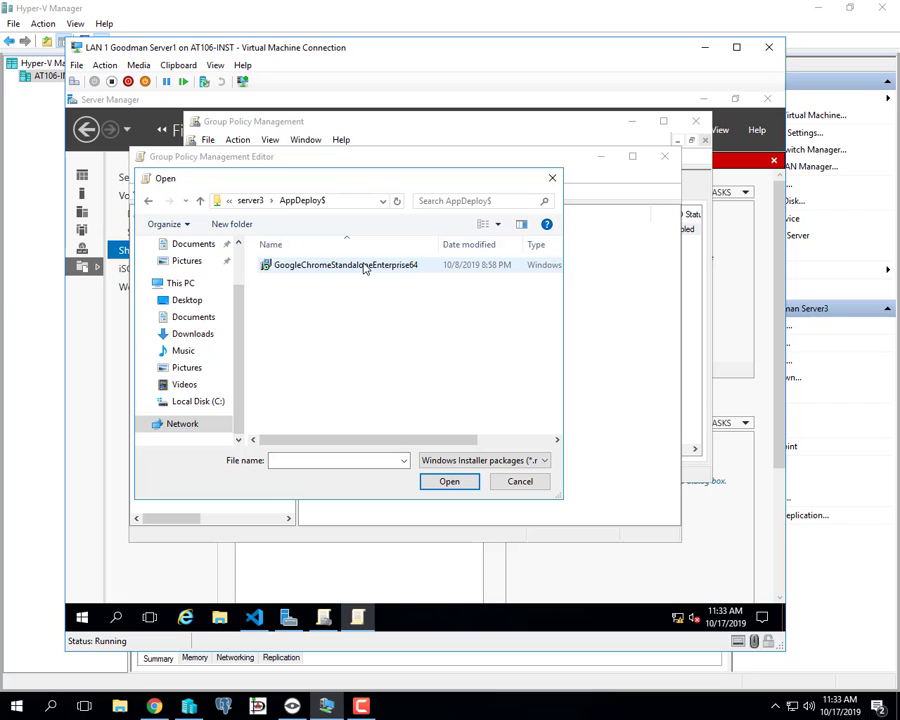
click(343, 201)
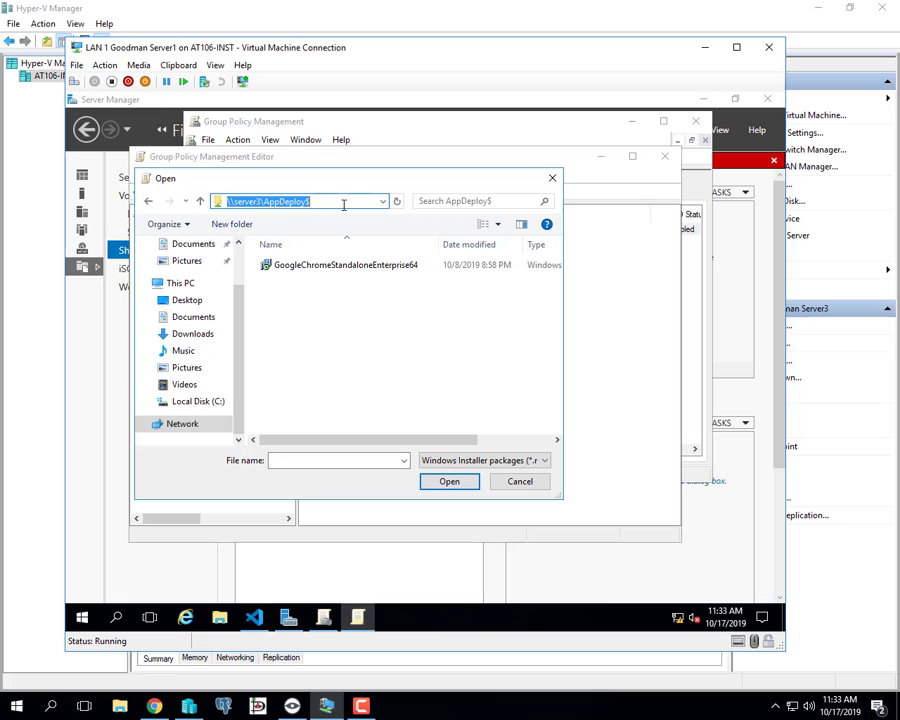
click(333, 266)
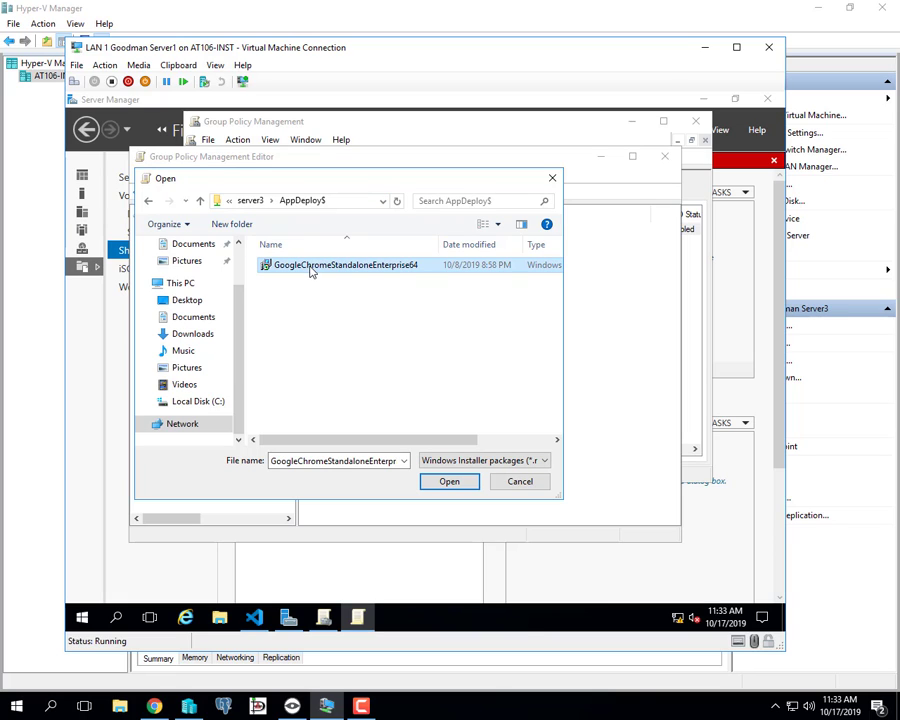
Deploy the Chrome 67.198 package as Assigned, then close the editor and Group Policy Management.
click(446, 482)
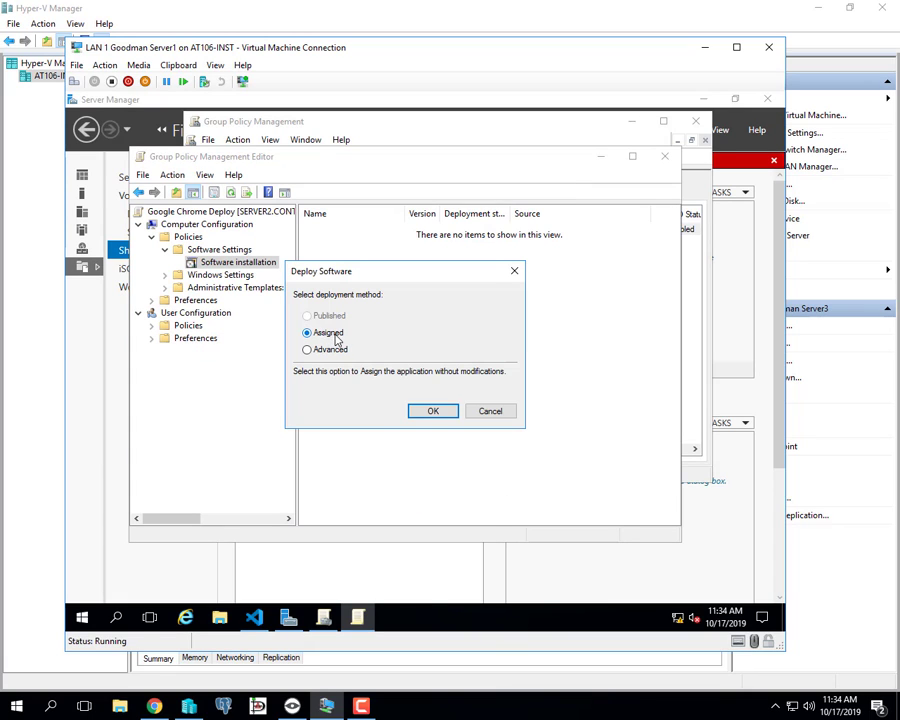
click(430, 414)
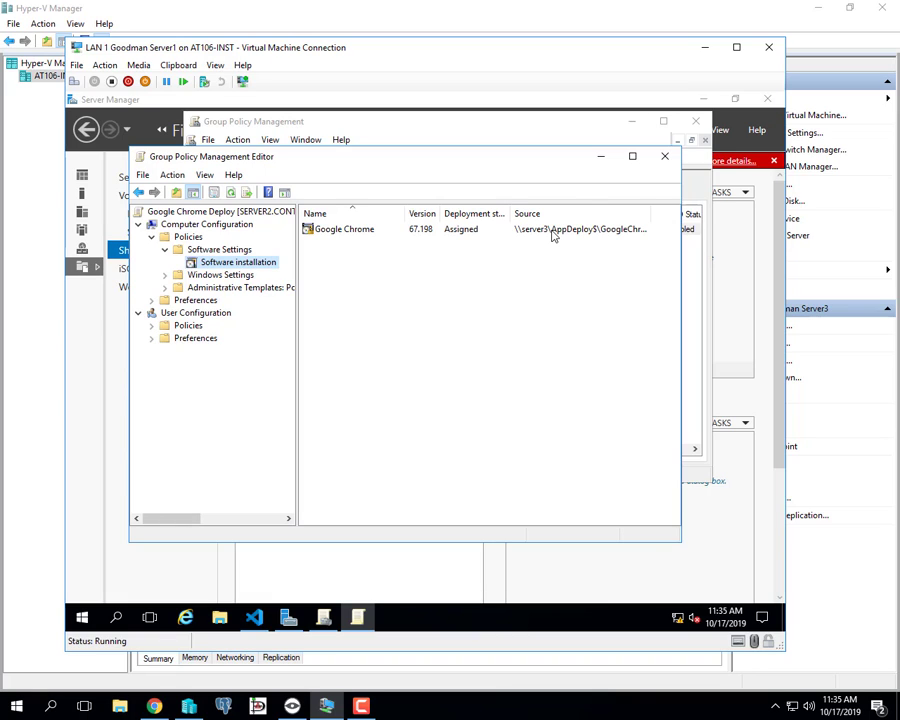
click(667, 160)
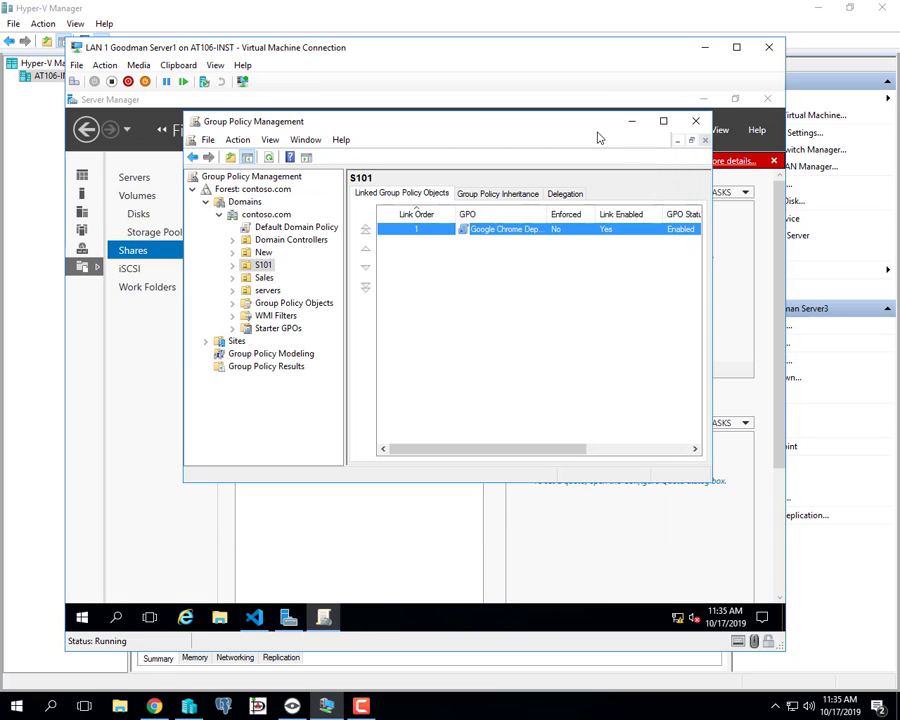
click(697, 125)
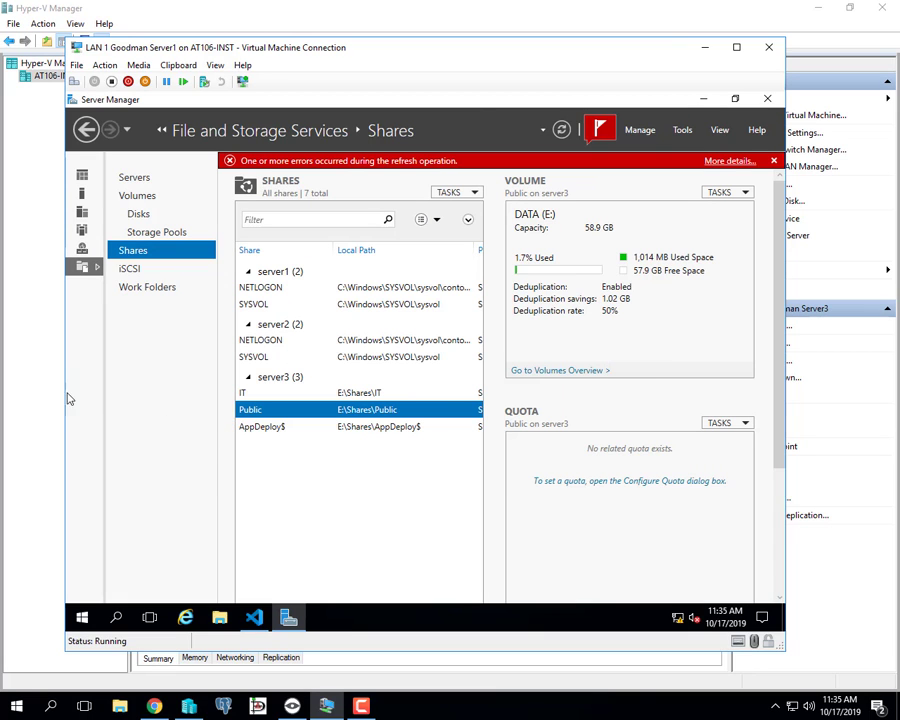
Connect to the LAN 1 Goodman Client1 virtual machine from Hyper-V Manager.
click(30, 377)
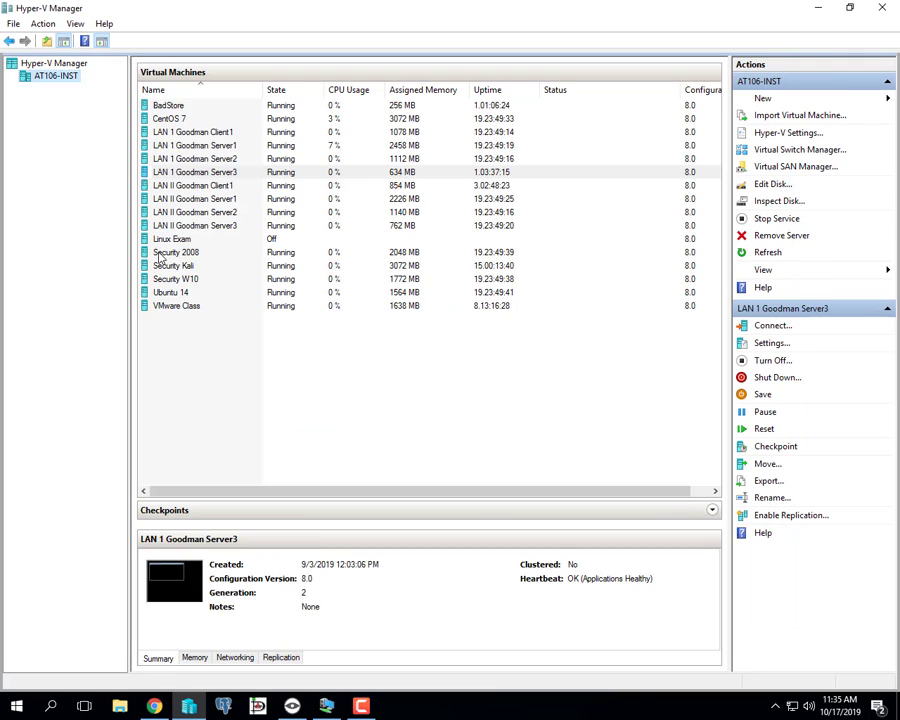
click(188, 133)
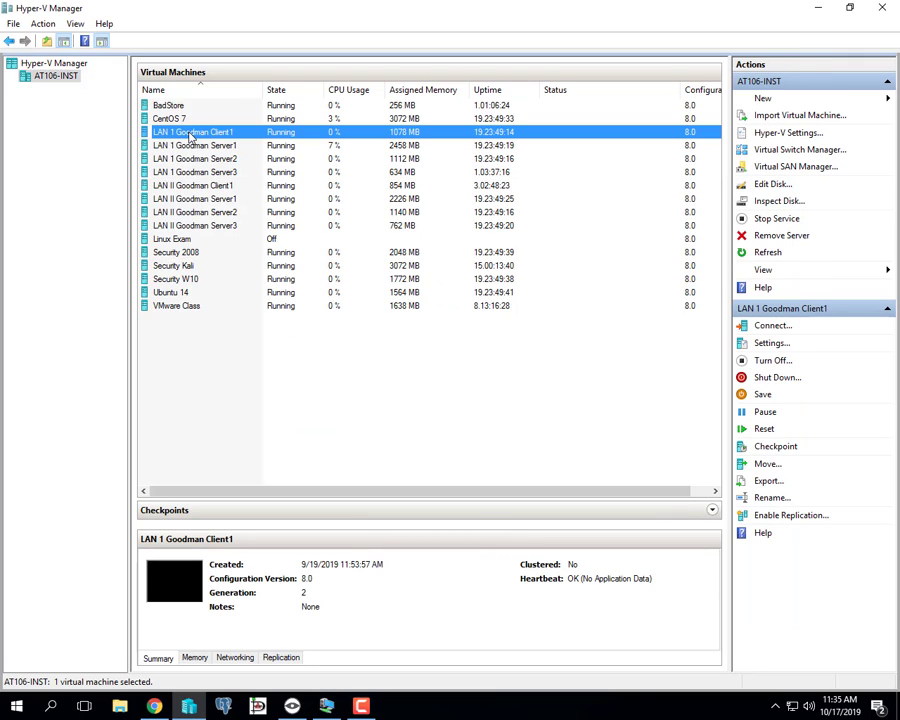
right_click(190, 133)
click(219, 145)
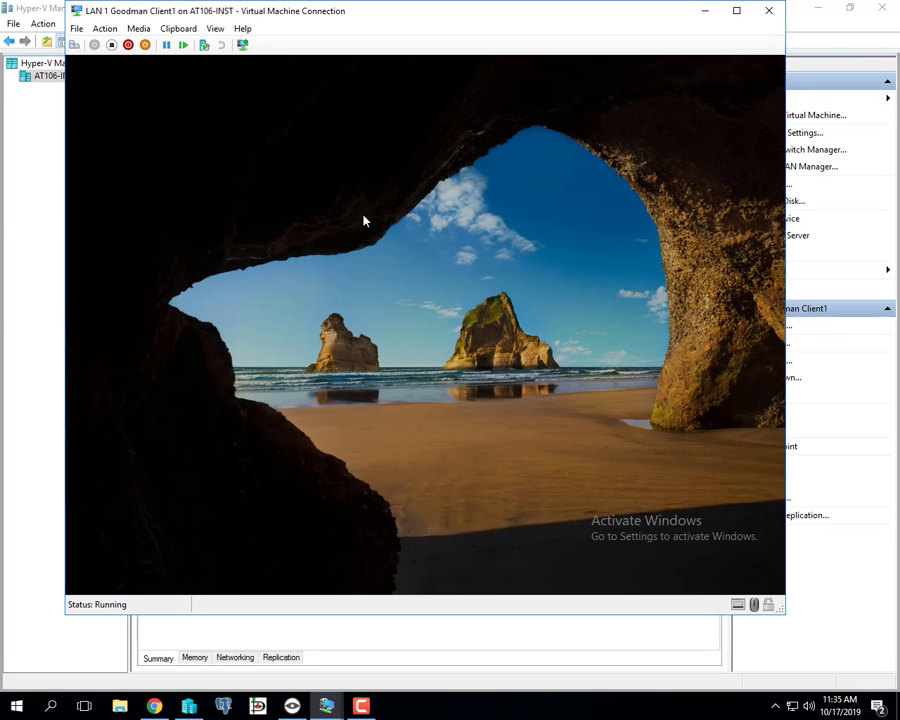
Sign in to Client1 as Other user with the contoso.com domain administrator account and its password.
click(317, 311)
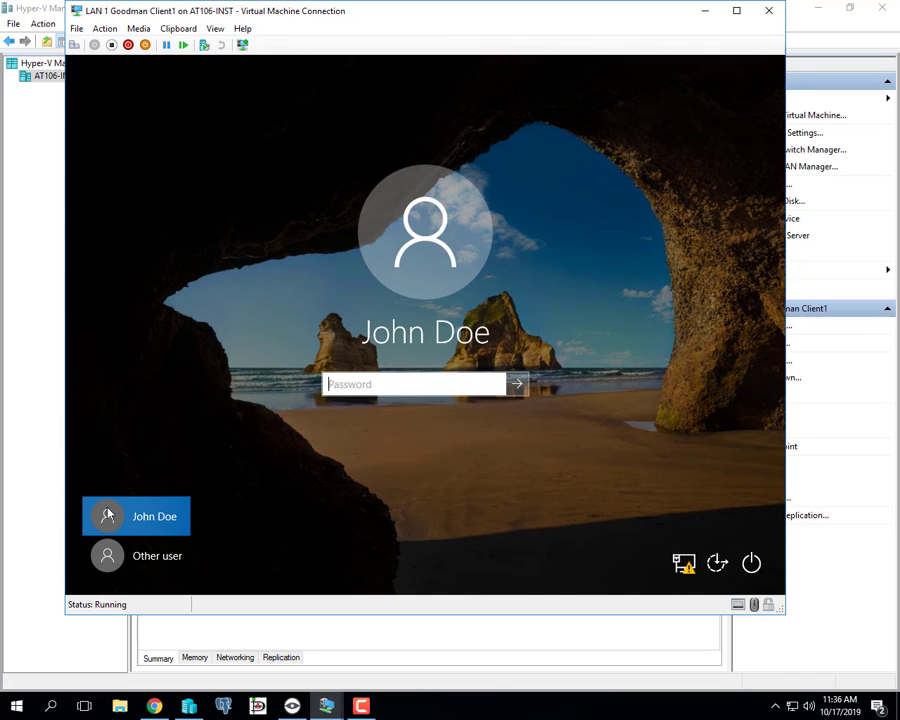
click(151, 556)
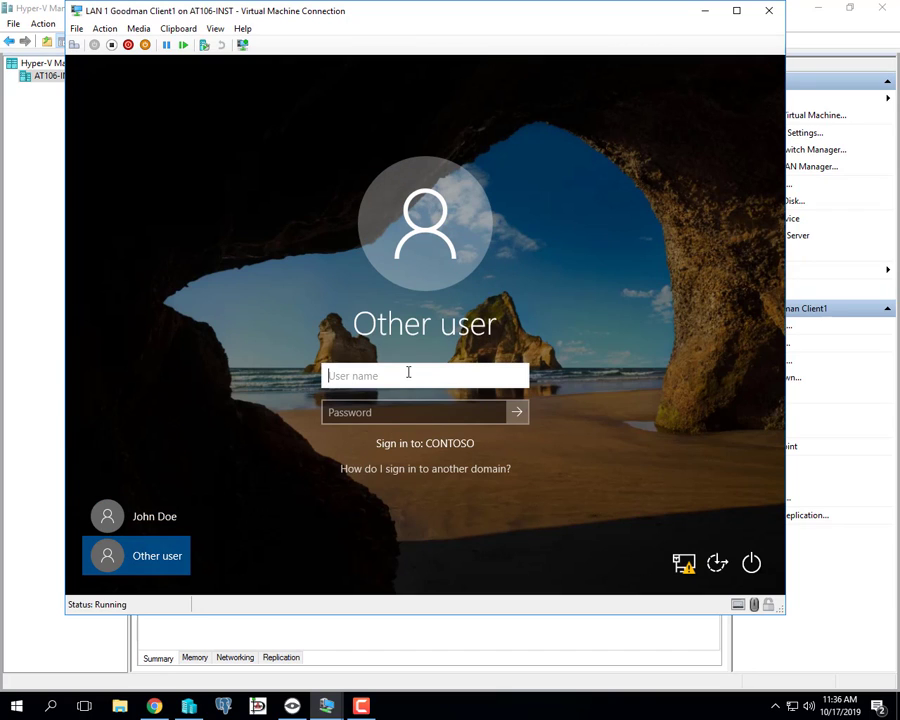
text(administrator@)
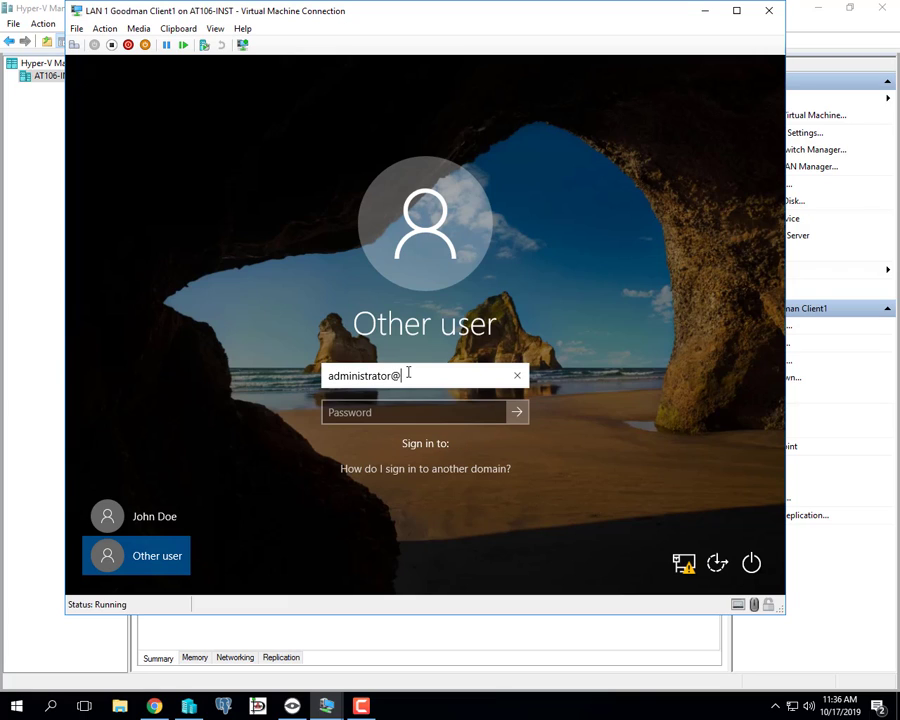
text(contsoo)
key(BackSpace)
key(BackSpace)
key(BackSpace)
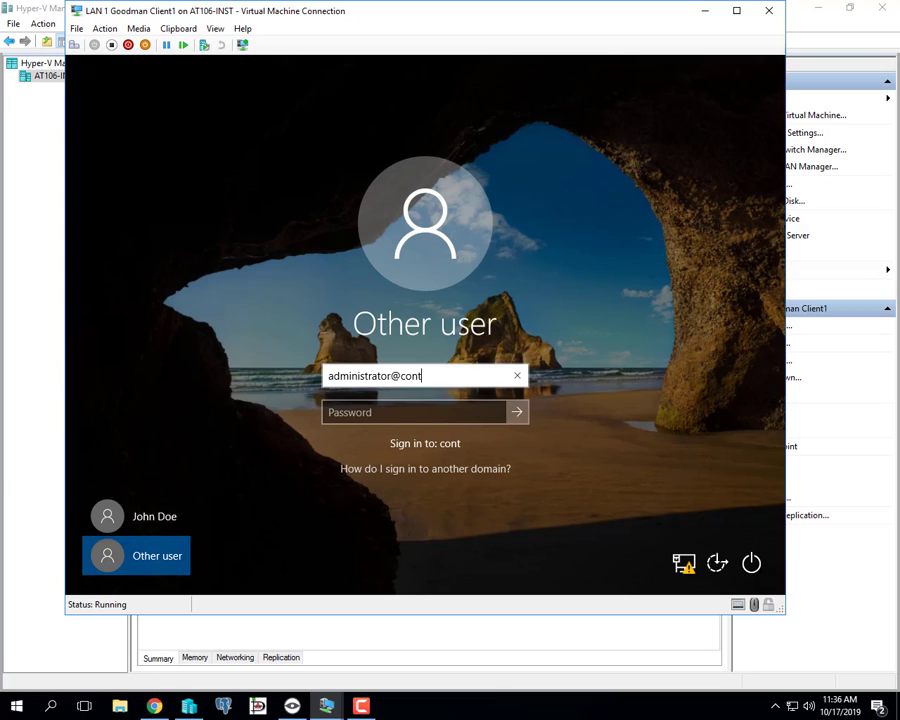
text(oso.com)
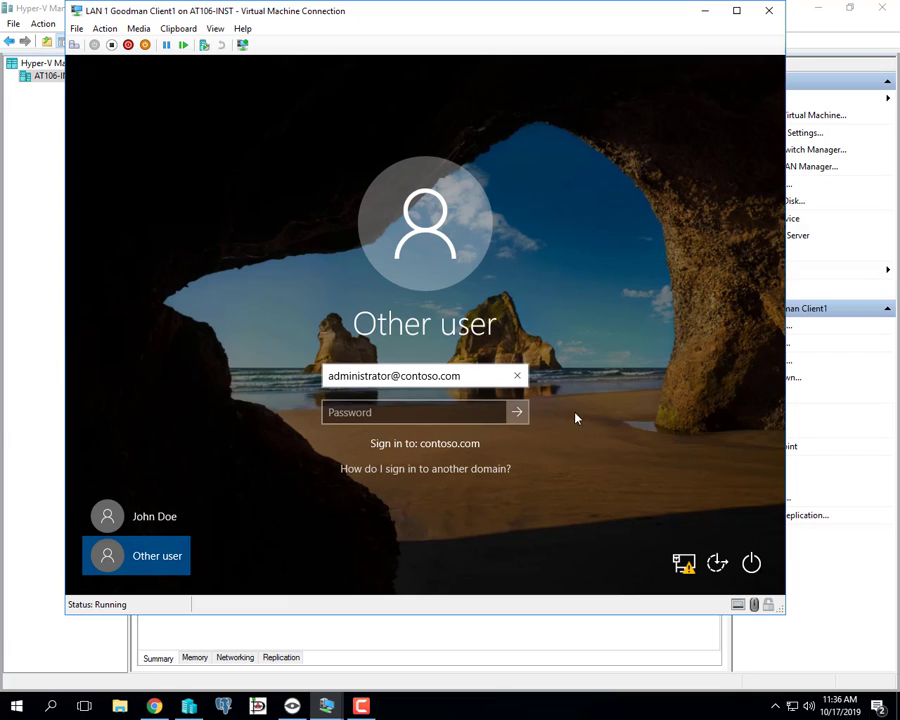
click(448, 412)
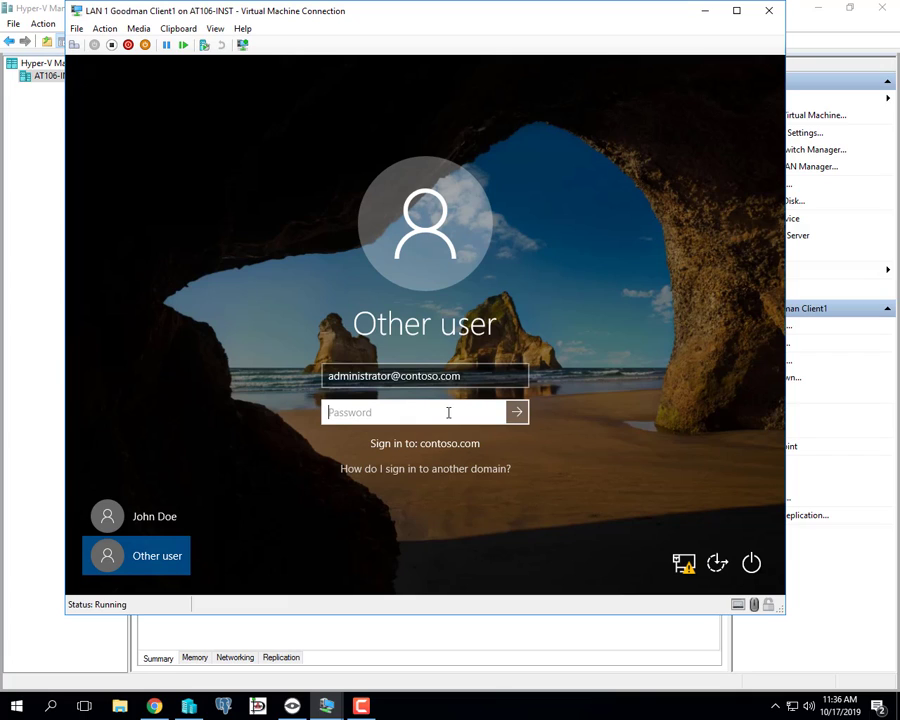
text(•)
text(••••••4)
click(495, 412)
click(519, 413)
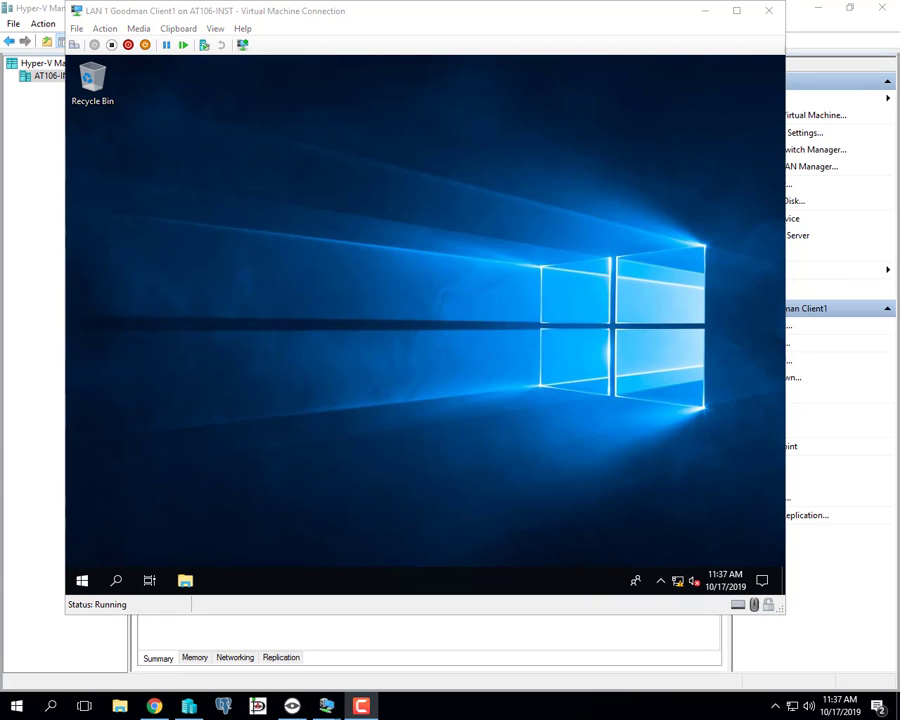
Launch Windows PowerShell (Admin) from the Start button's quick links menu.
click(80, 587)
right_click(80, 587)
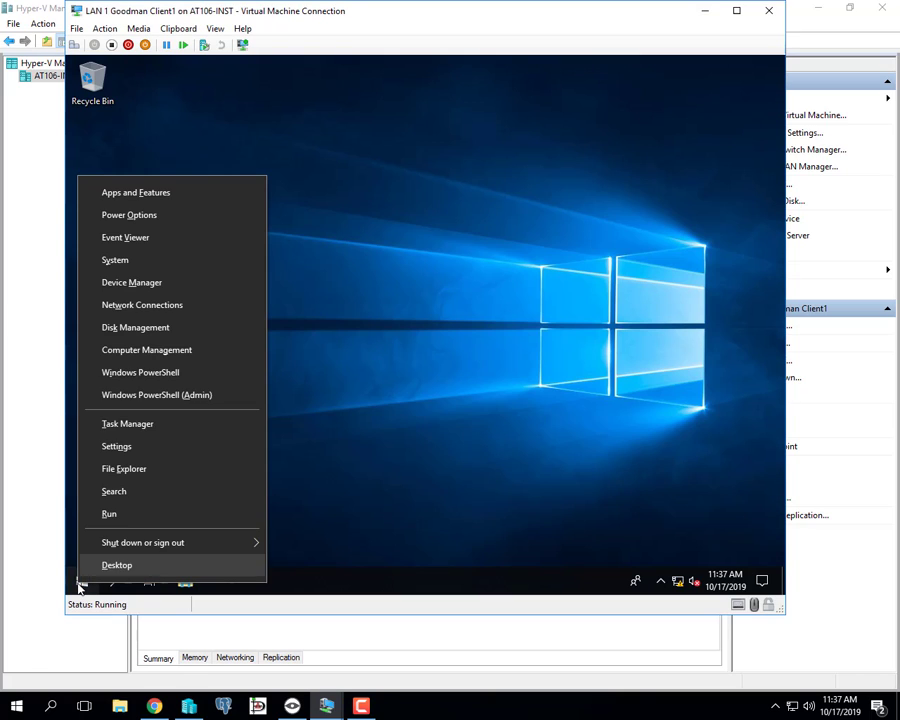
click(222, 397)
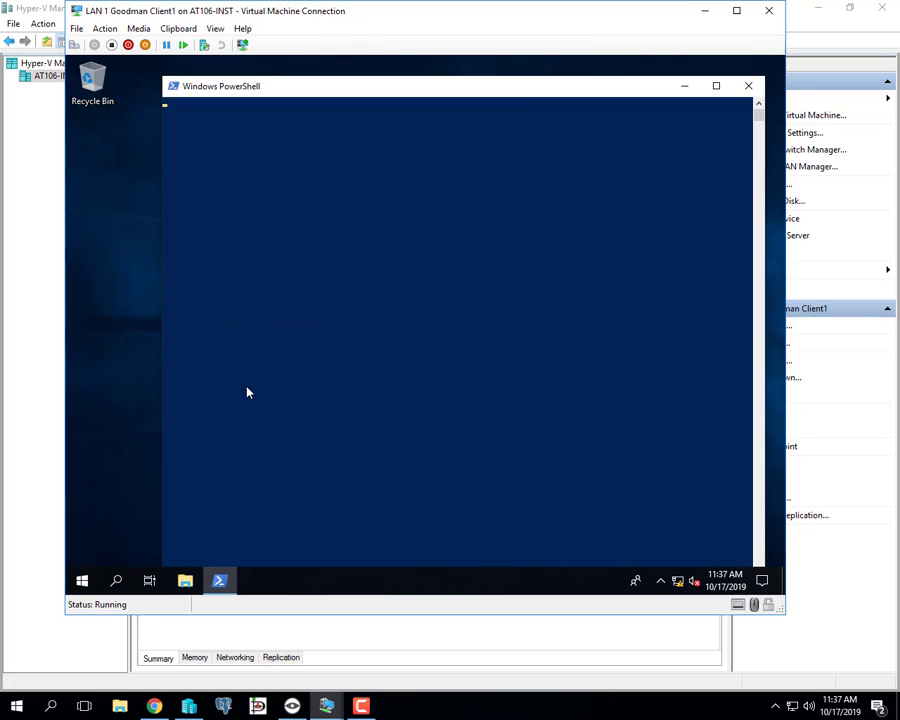
click(313, 347)
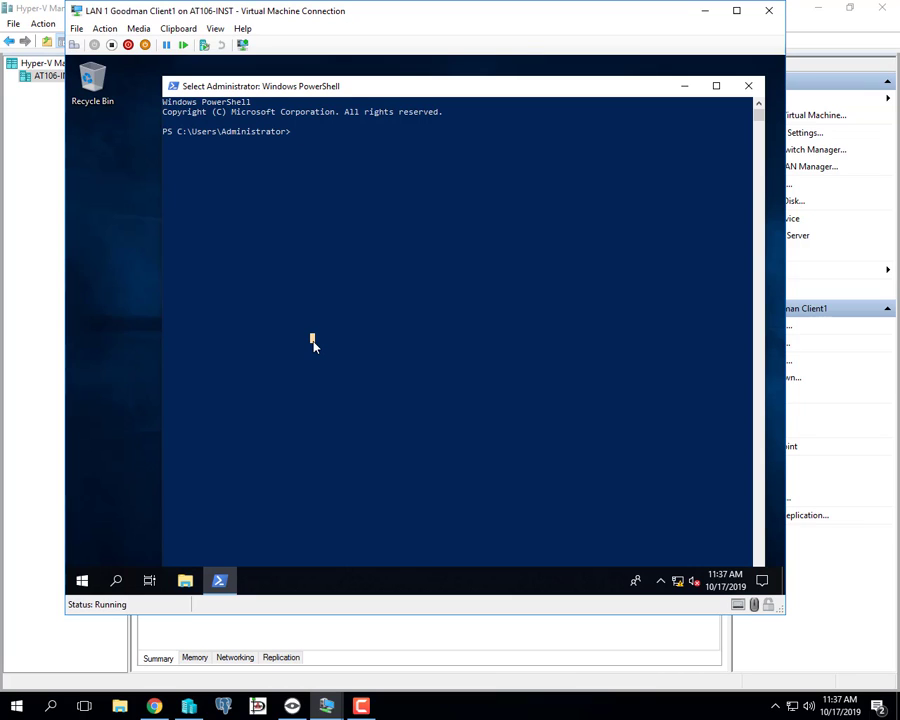
Run gpupdate /force and answer y to allow the restart.
key(Escape)
text(gp)
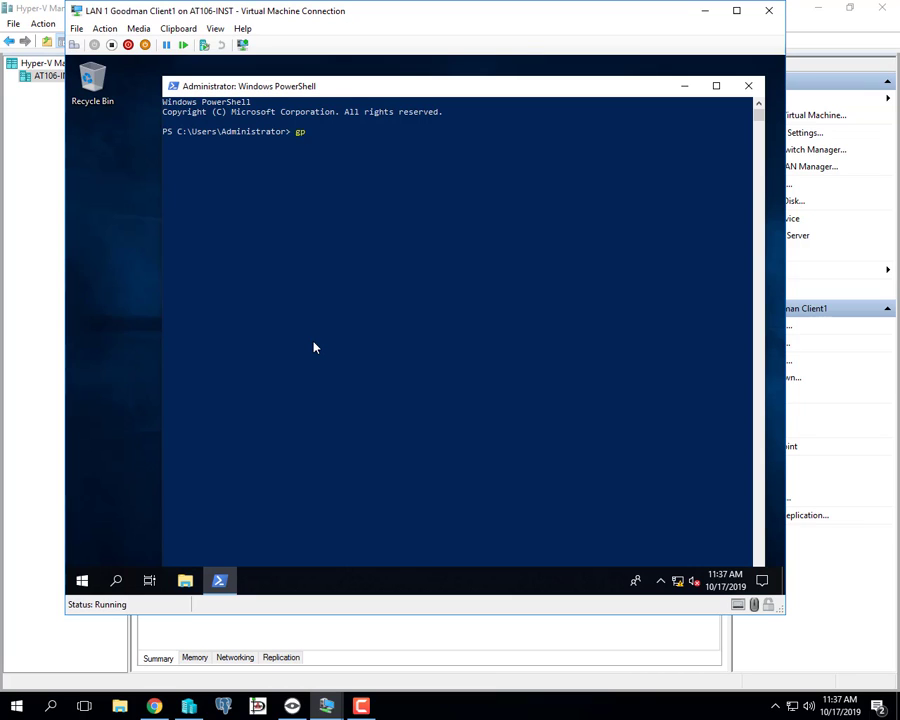
text(update /force)
key(Return)
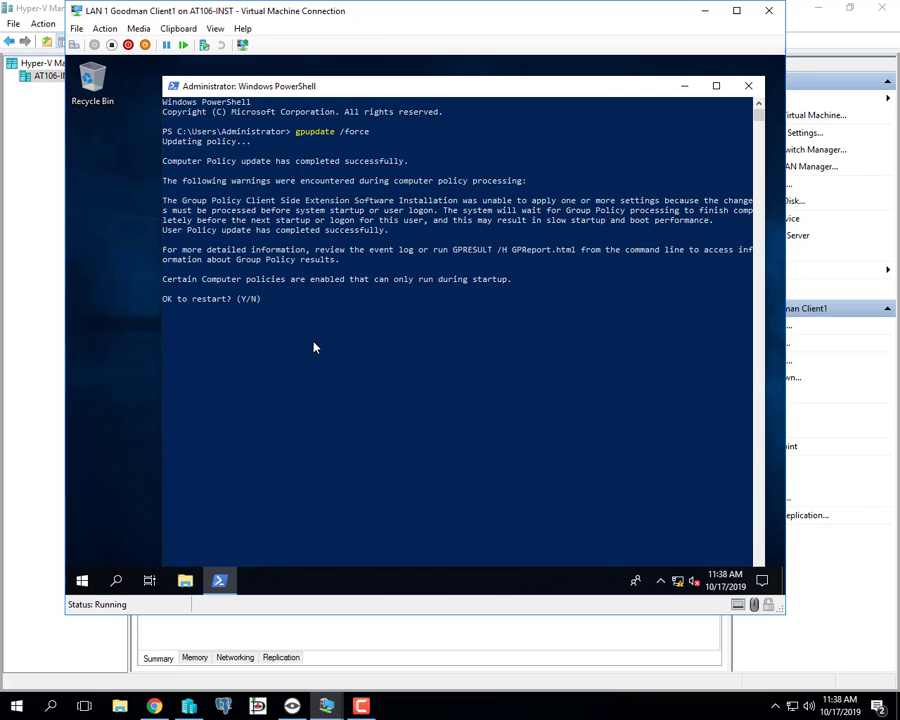
text(y)
key(Return)
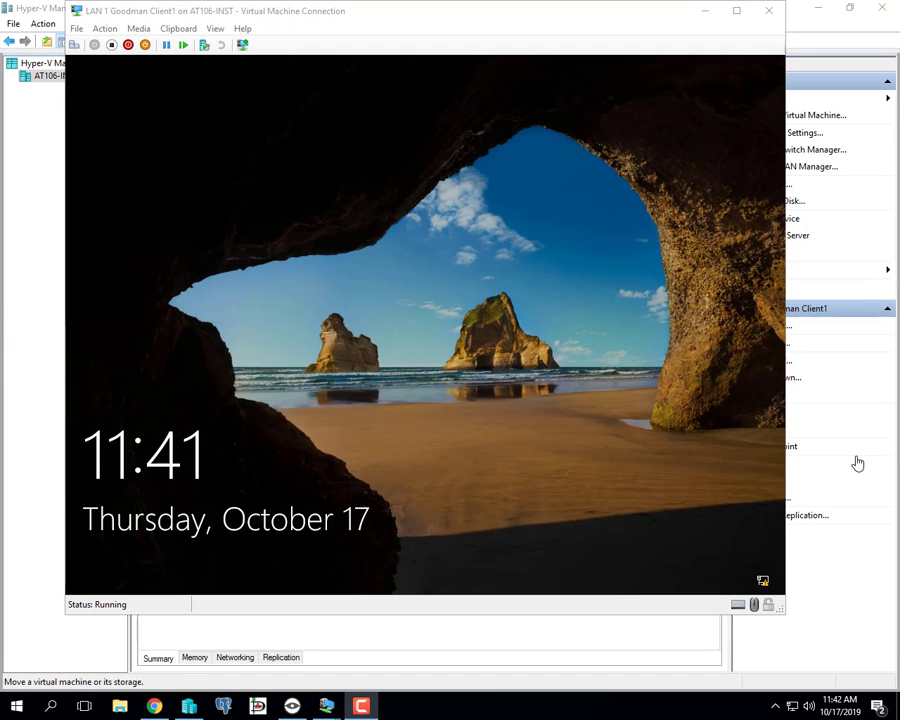
Unlock Client1 and enter the CONTOSO\Administrator password to reach the desktop.
click(311, 115)
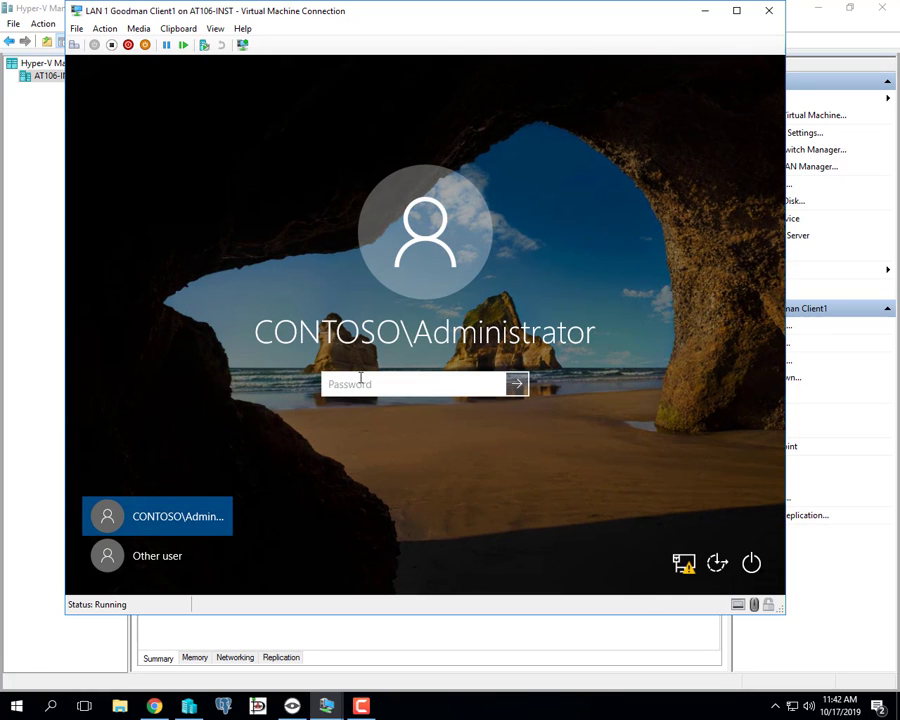
text(Pa$$w0rd)
key(Return)
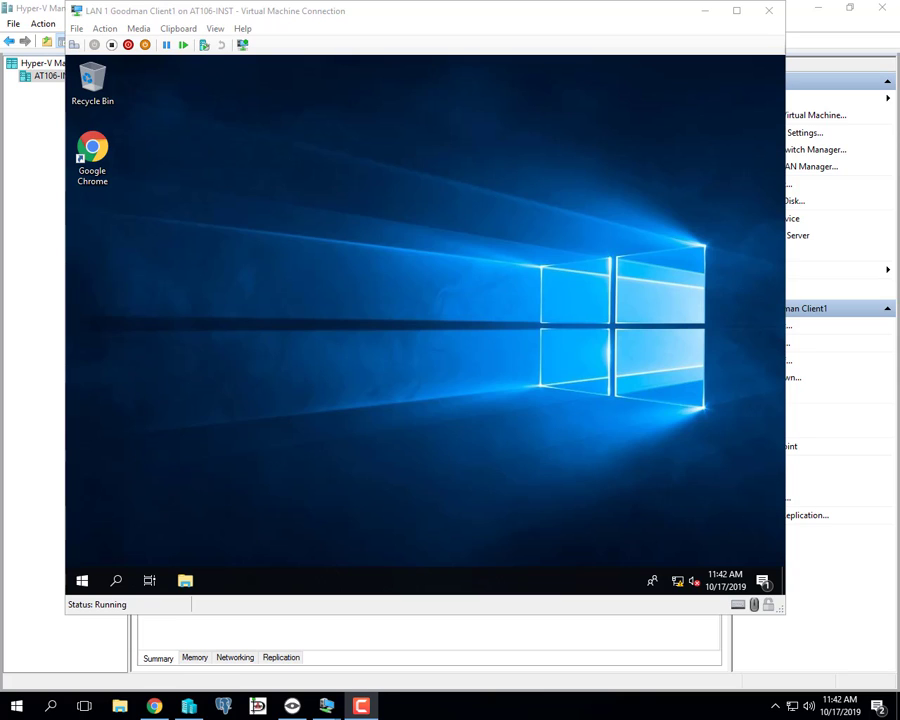
Launch Google Chrome from its desktop shortcut, click Get Started, then close it.
click(92, 155)
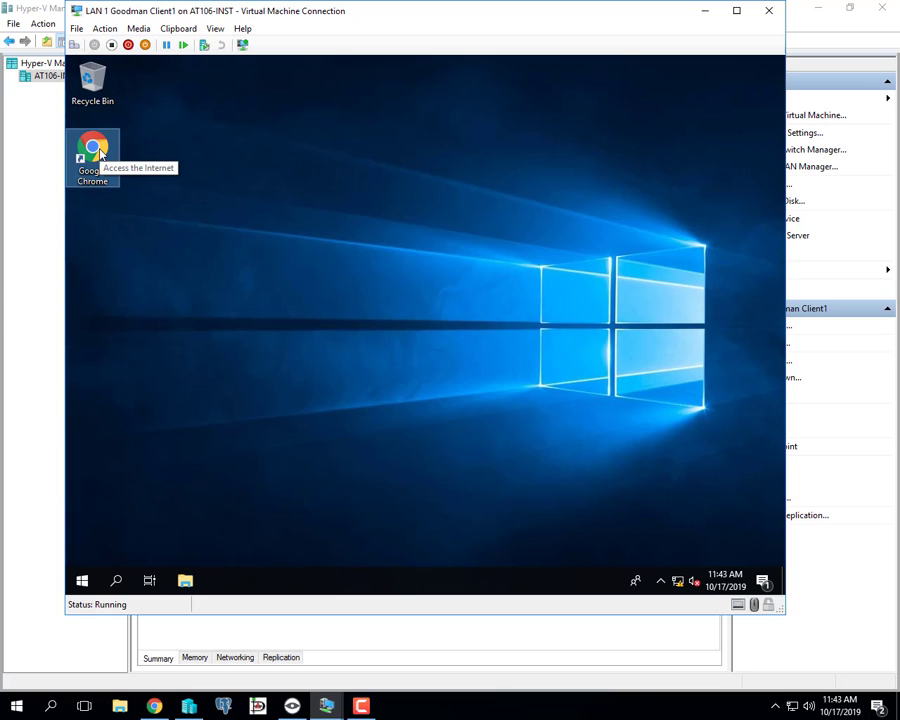
double_click(100, 152)
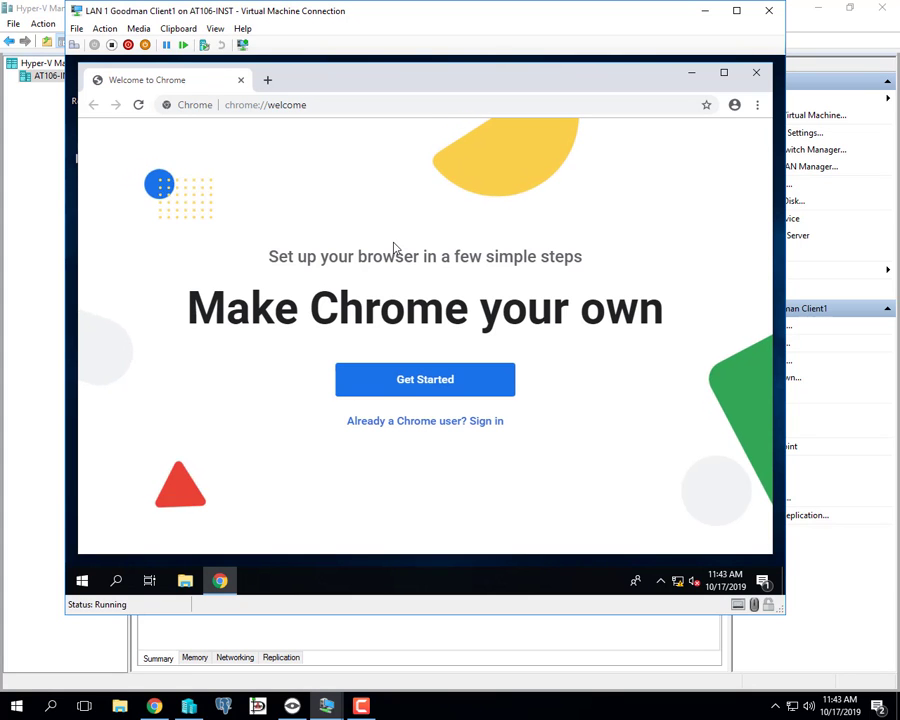
click(418, 389)
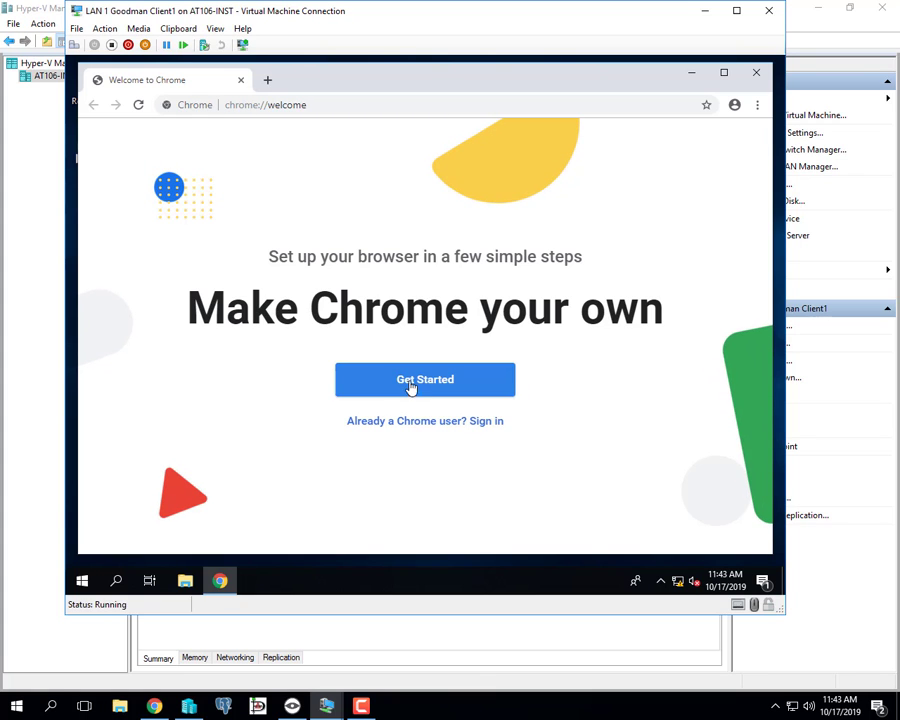
click(757, 73)
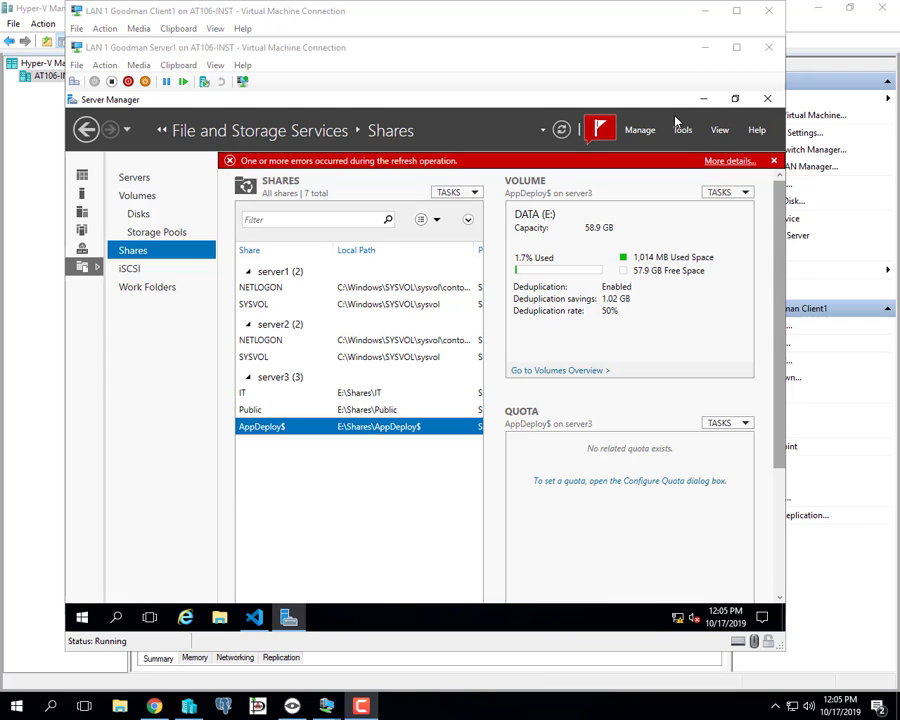
Dismiss the red refresh error bar and the 'Automatic Refresh – Refresh failed' notification.
click(775, 163)
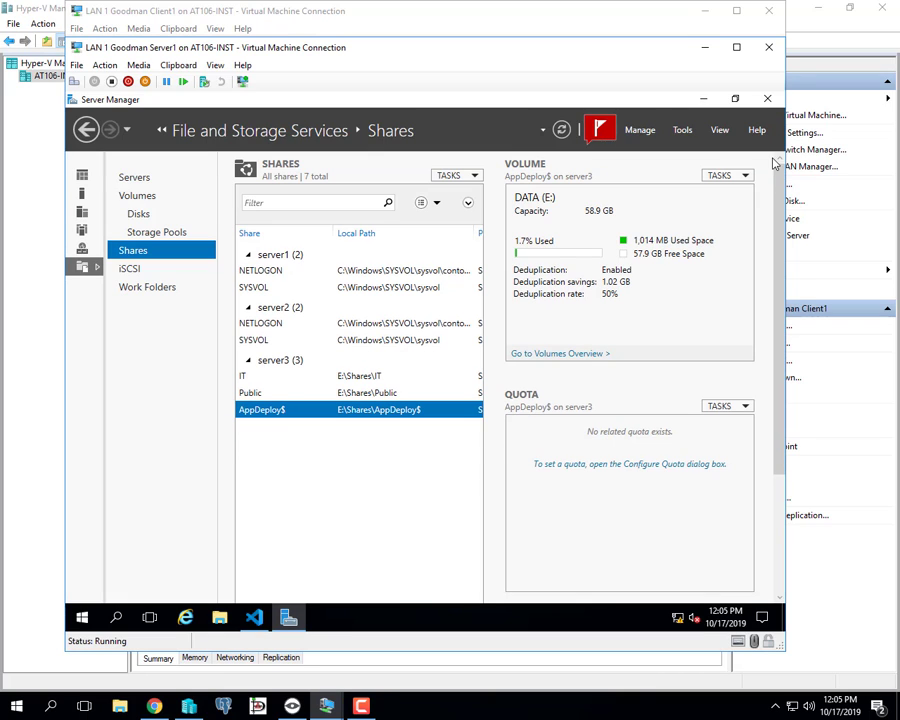
click(602, 131)
click(603, 163)
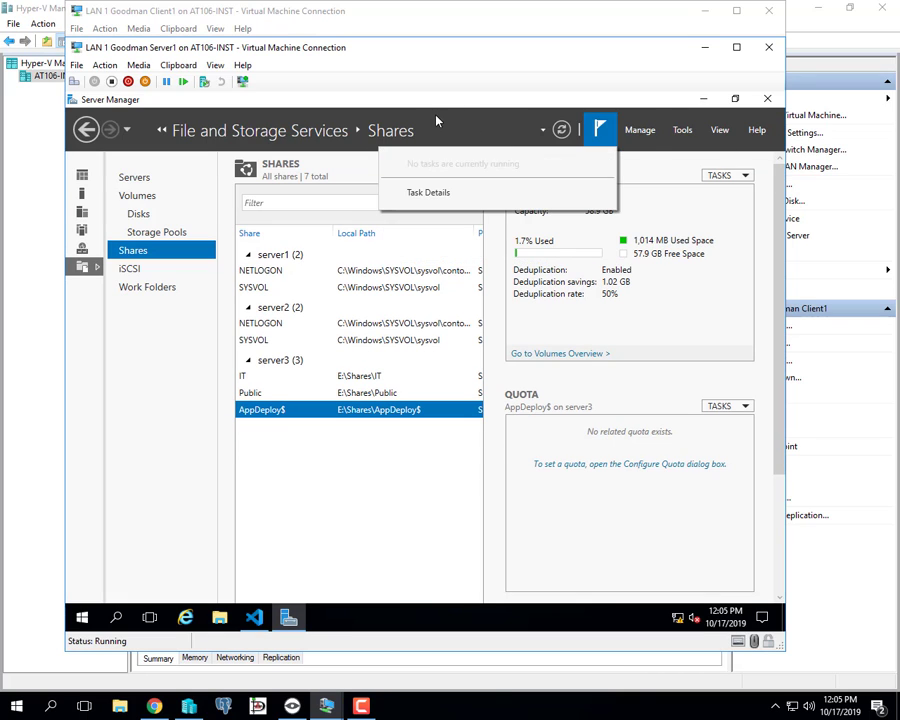